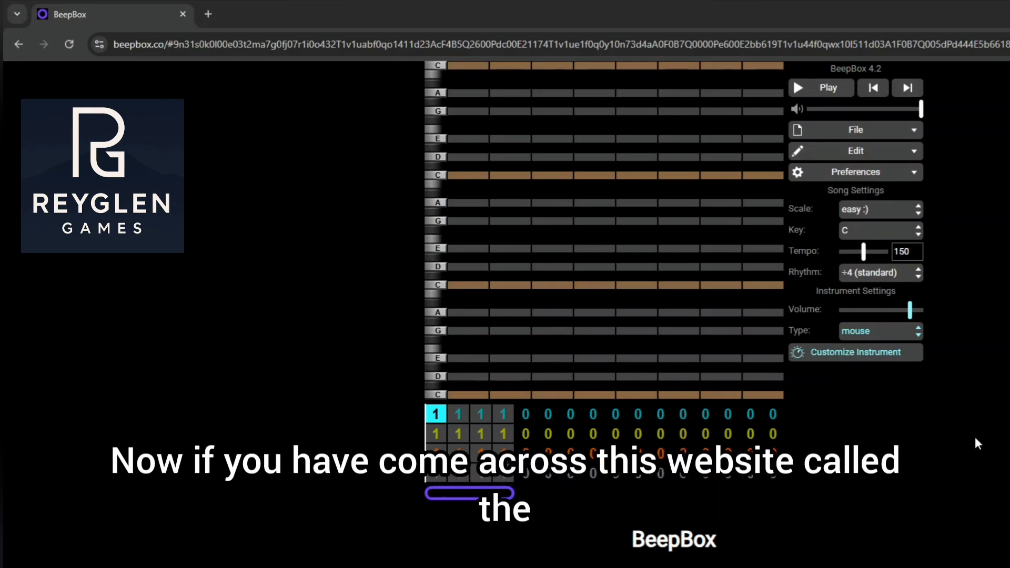
Reload the BeepBox site from its address to get a fresh song
click(229, 46)
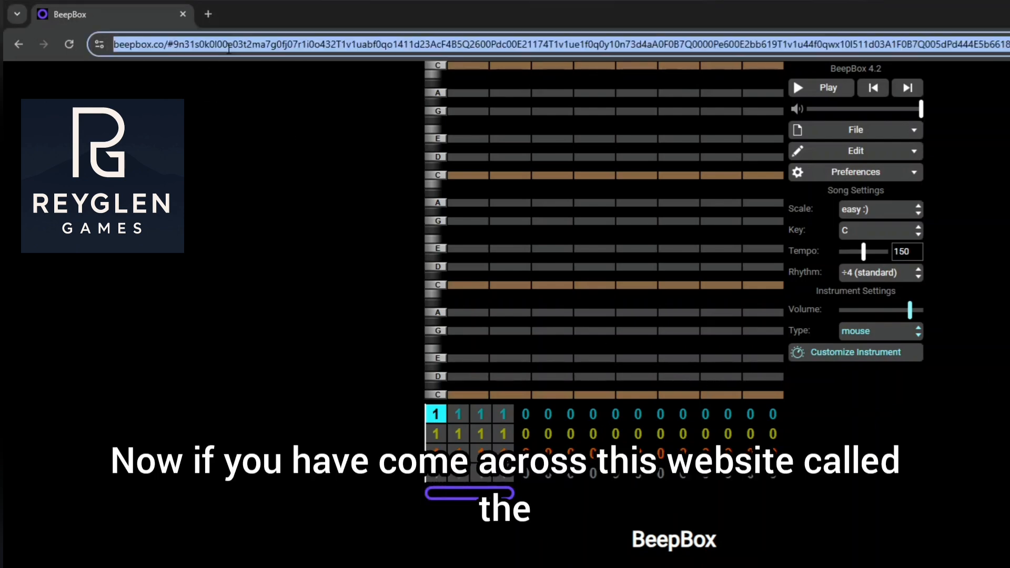
text(be)
key(Return)
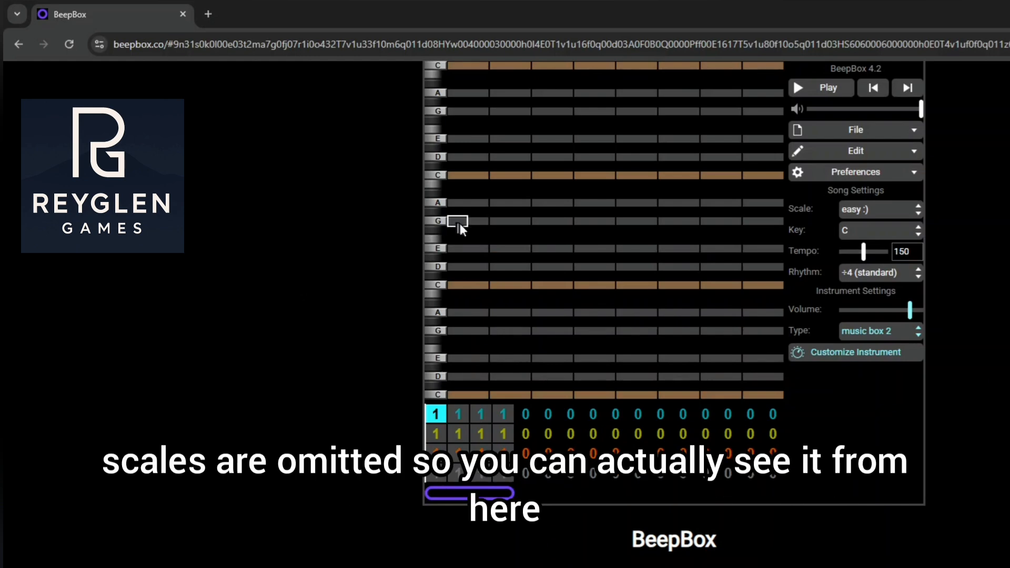
Try the expert scale for the song and return it to easy :)
click(884, 213)
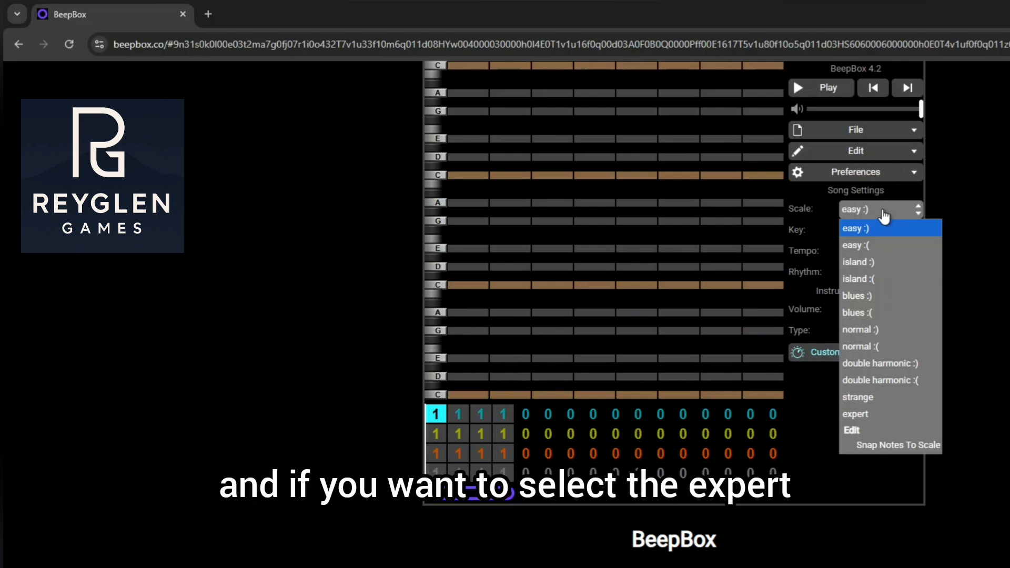
click(849, 416)
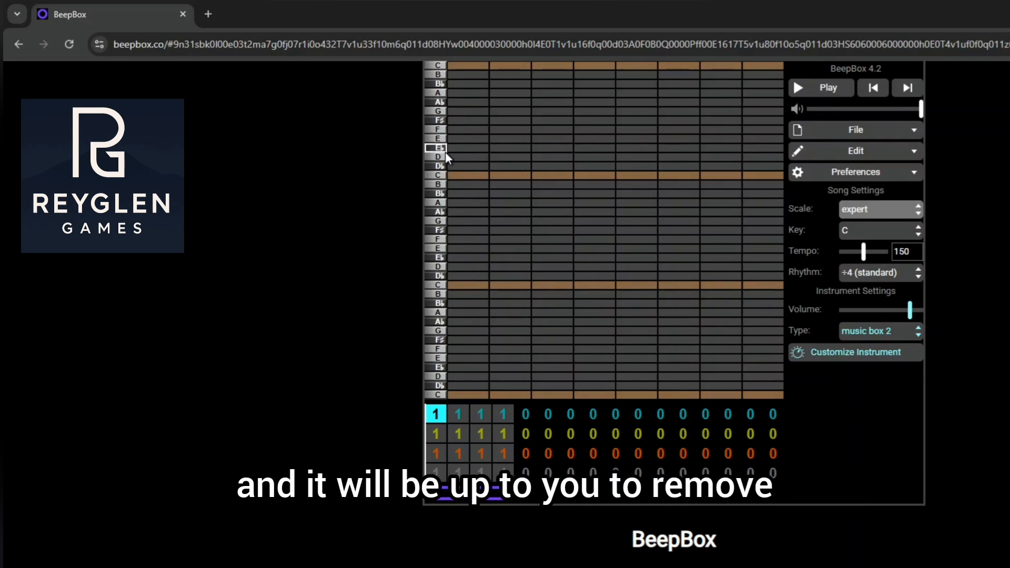
click(889, 217)
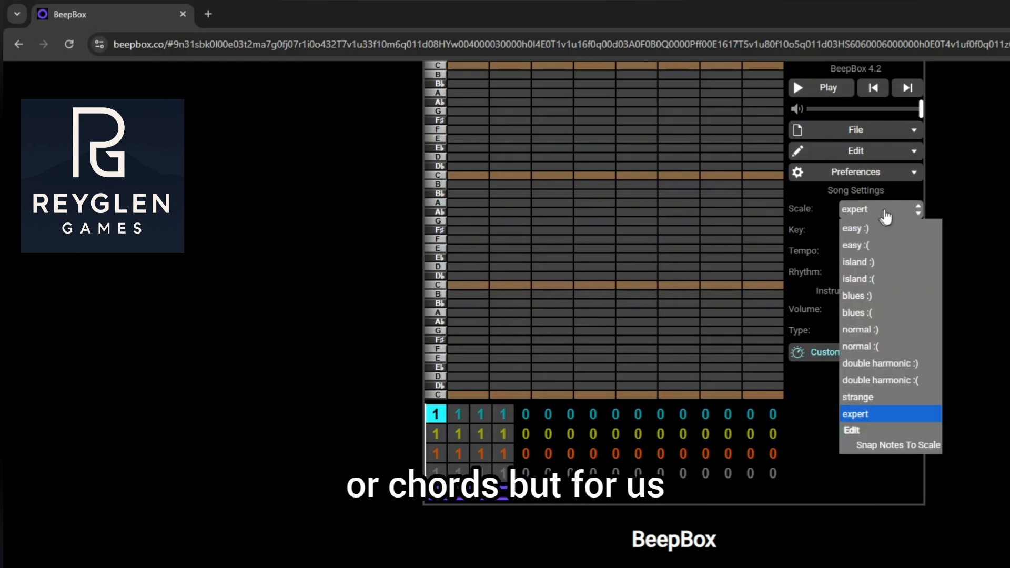
click(868, 229)
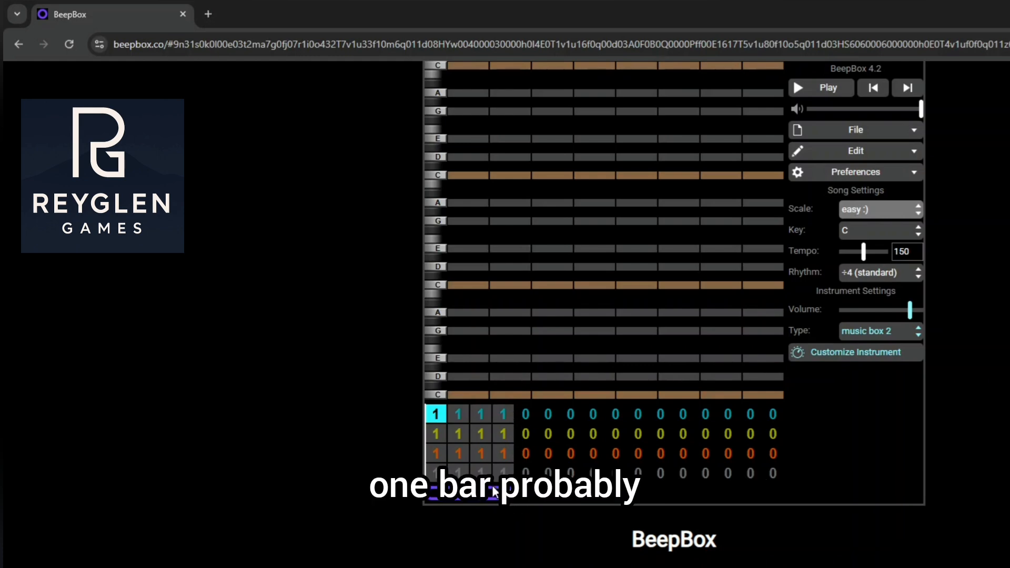
Look through the four channel rows of bar 1 to examine the instrument type assigned to each
click(443, 438)
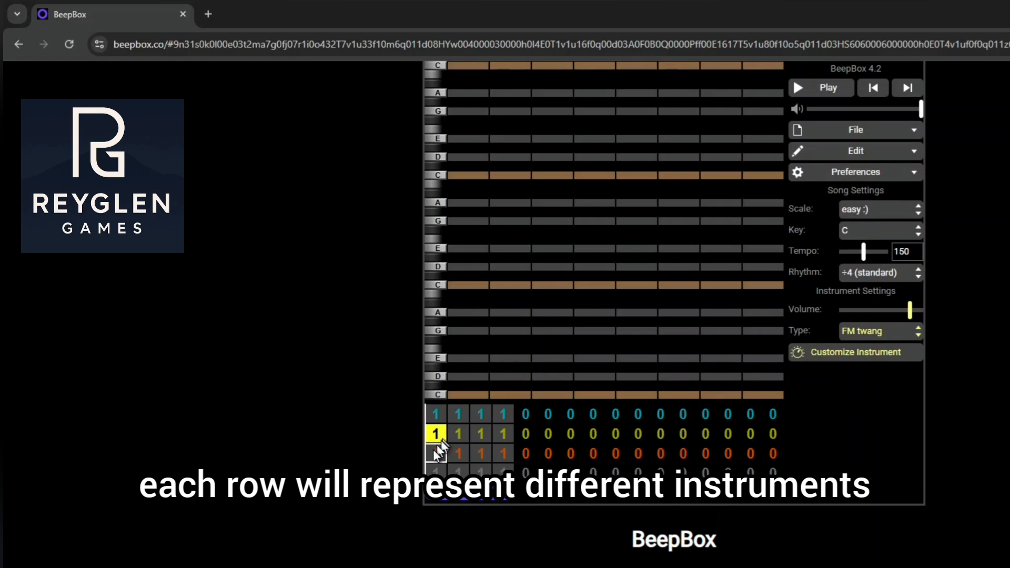
click(436, 415)
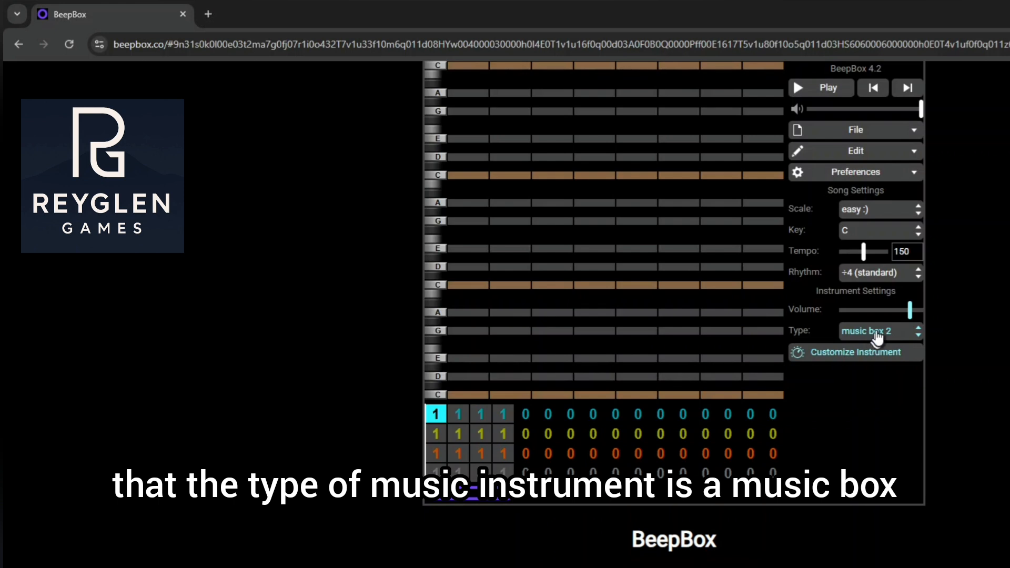
click(436, 434)
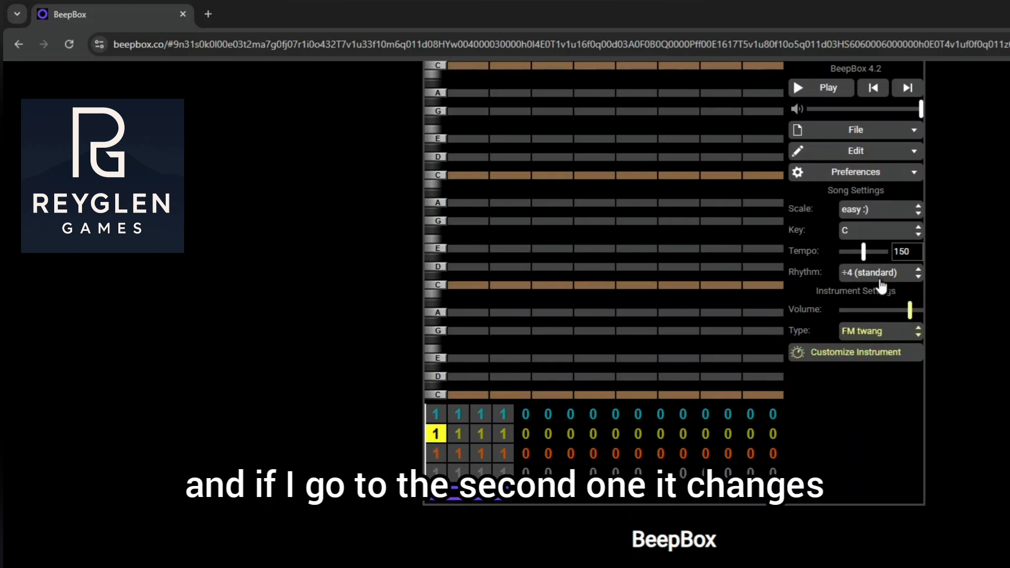
click(880, 332)
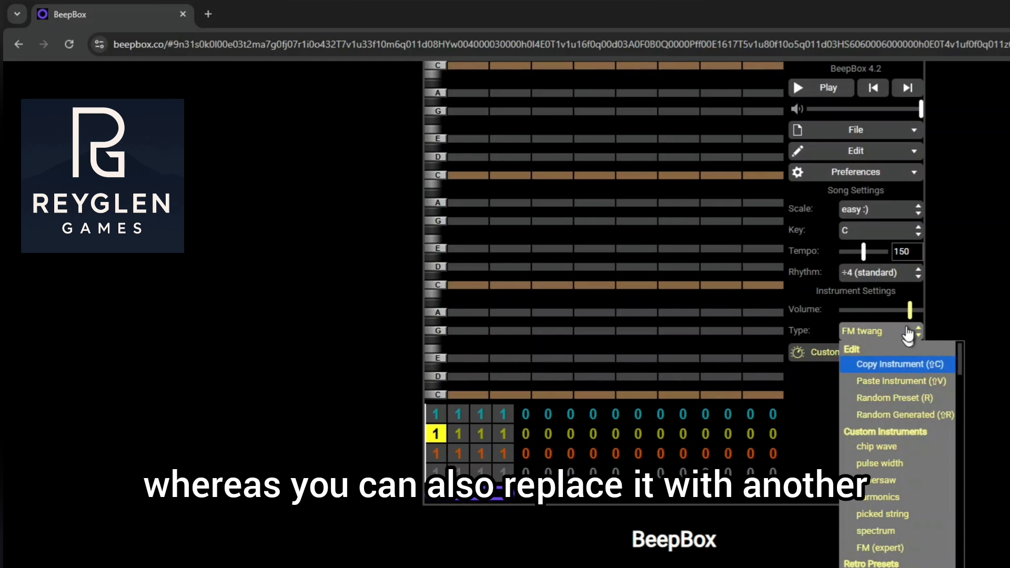
click(884, 333)
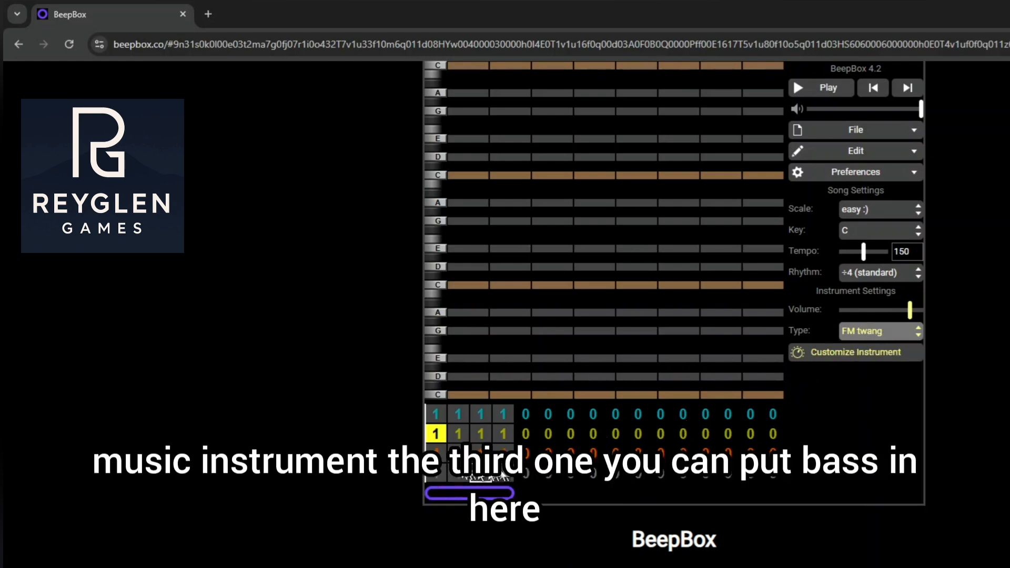
click(440, 455)
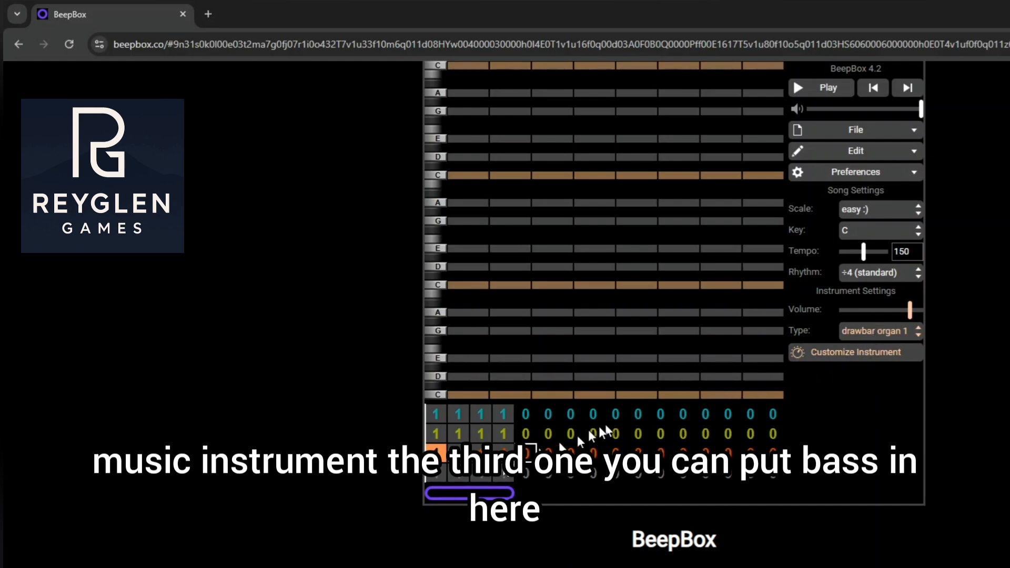
click(438, 470)
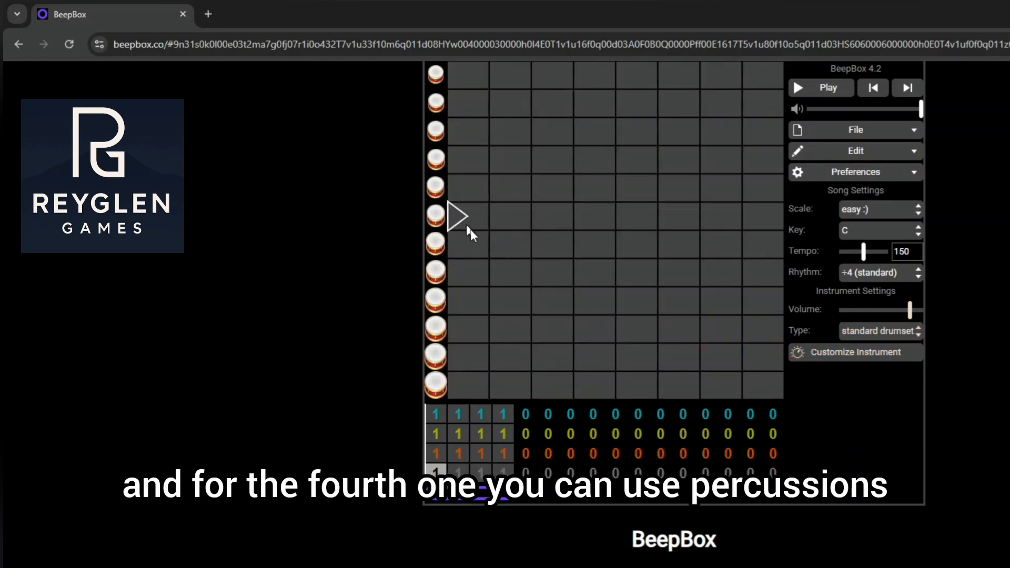
click(438, 415)
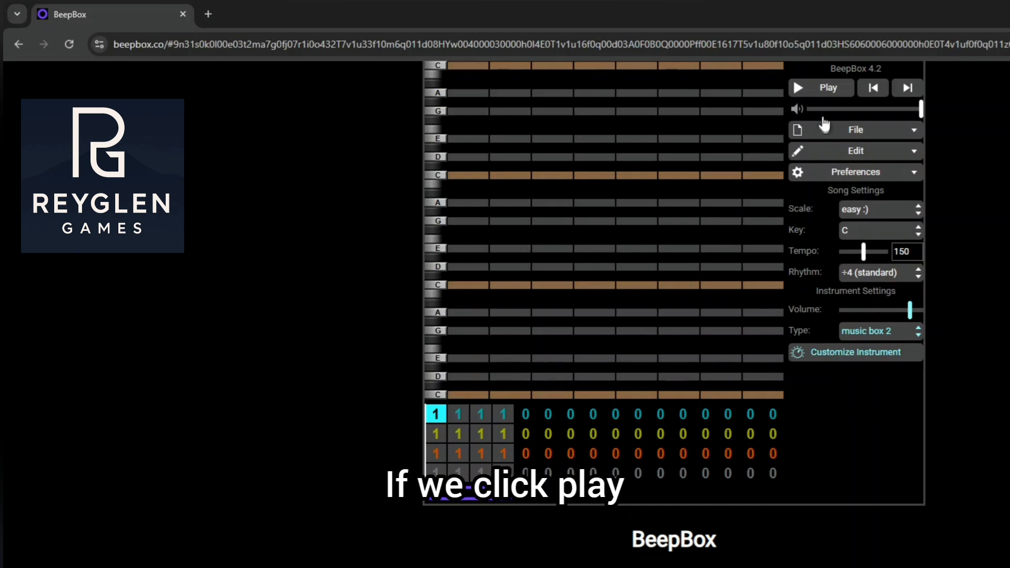
Play the empty song to watch the playhead move, and return it to the first bar
click(834, 94)
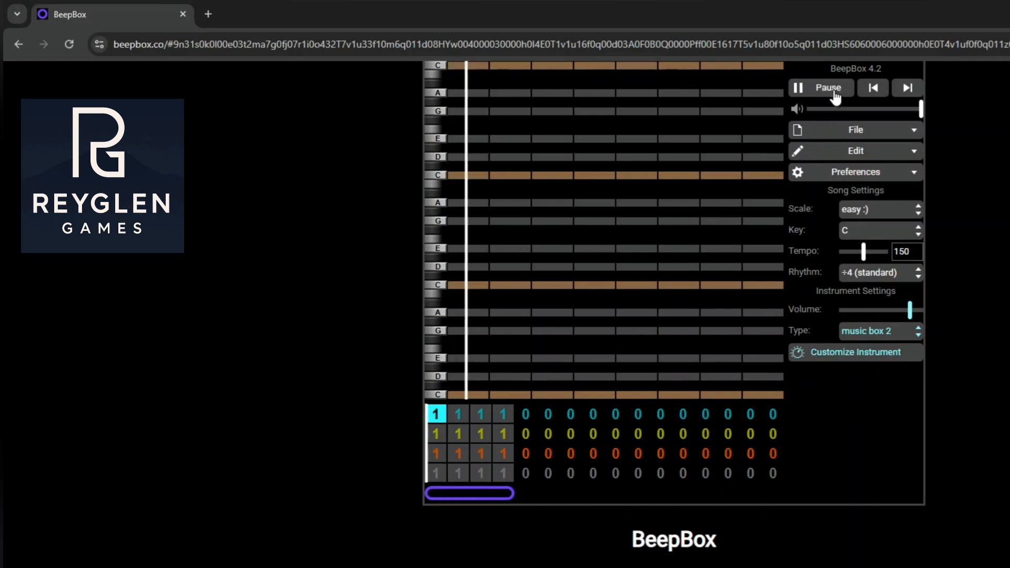
click(481, 415)
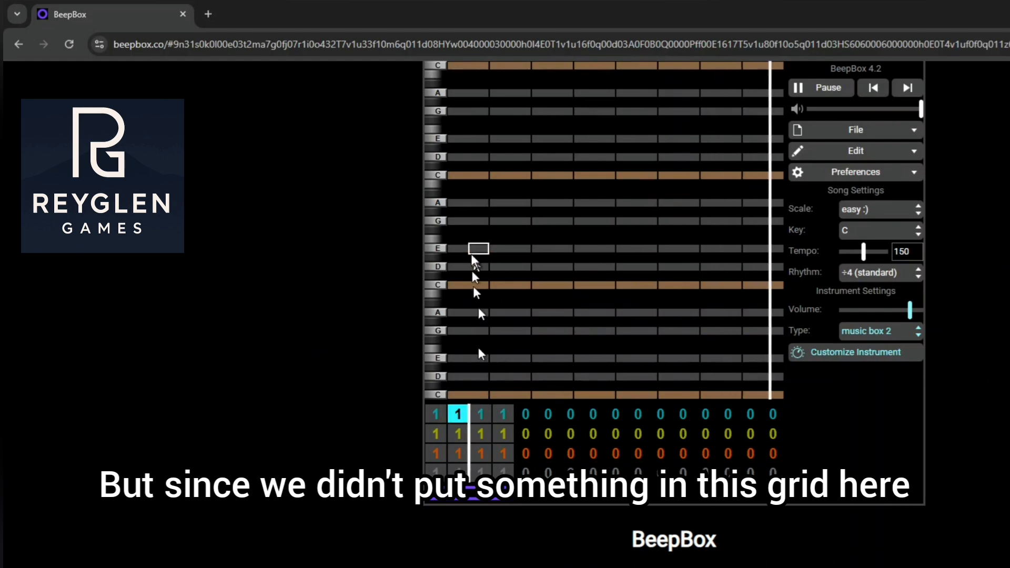
click(821, 87)
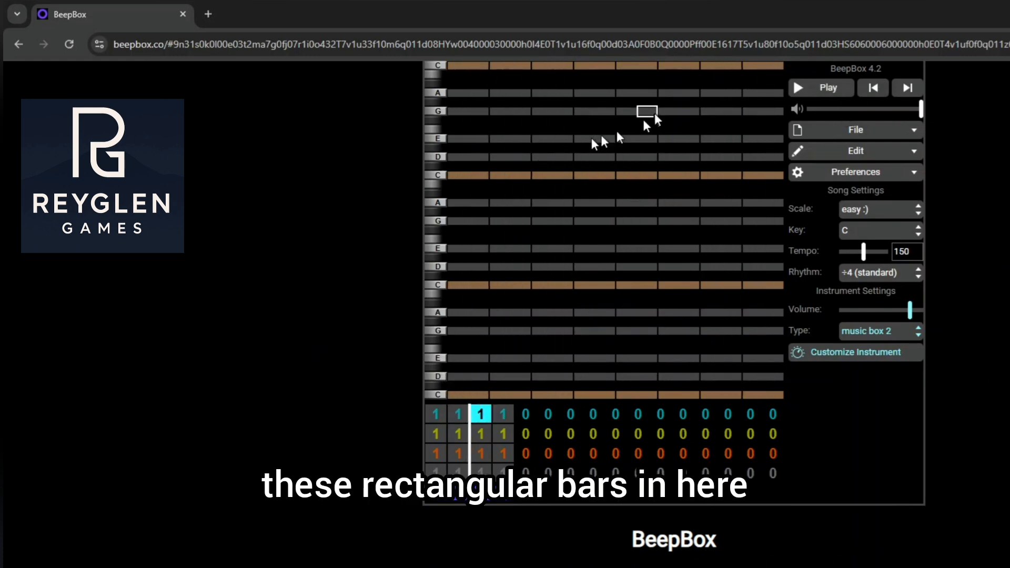
click(875, 87)
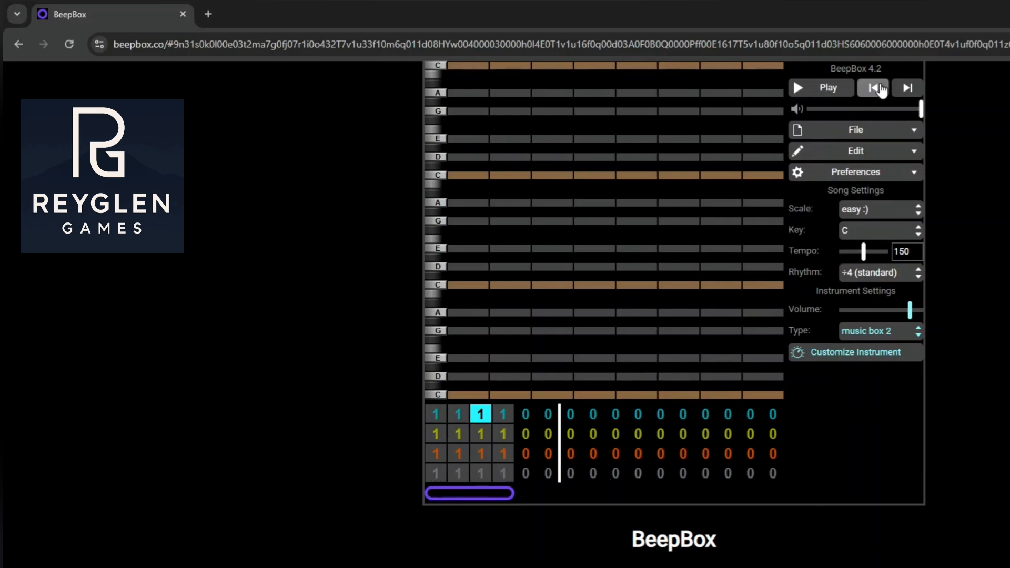
click(879, 87)
click(879, 87)
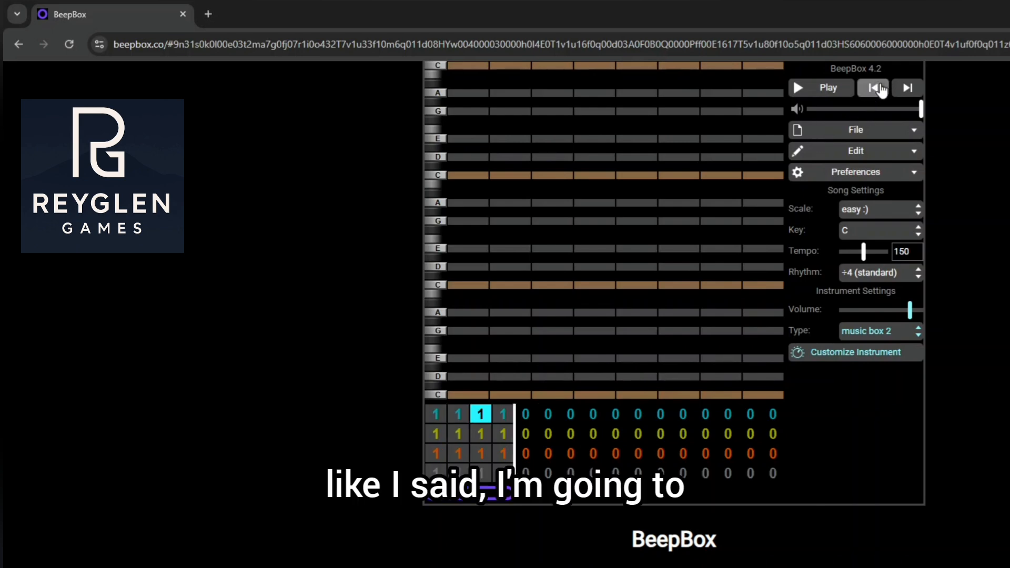
click(879, 86)
click(880, 86)
click(880, 87)
click(879, 87)
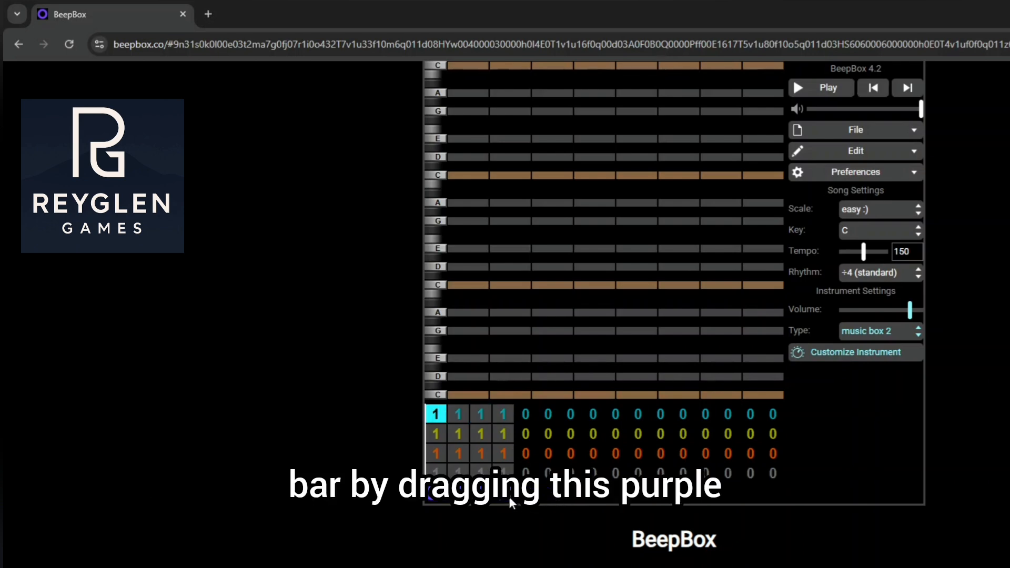
Extend the loop region to cover the first eight bars and test playback, returning the playhead to the first bar
drag(508, 496, 581, 495)
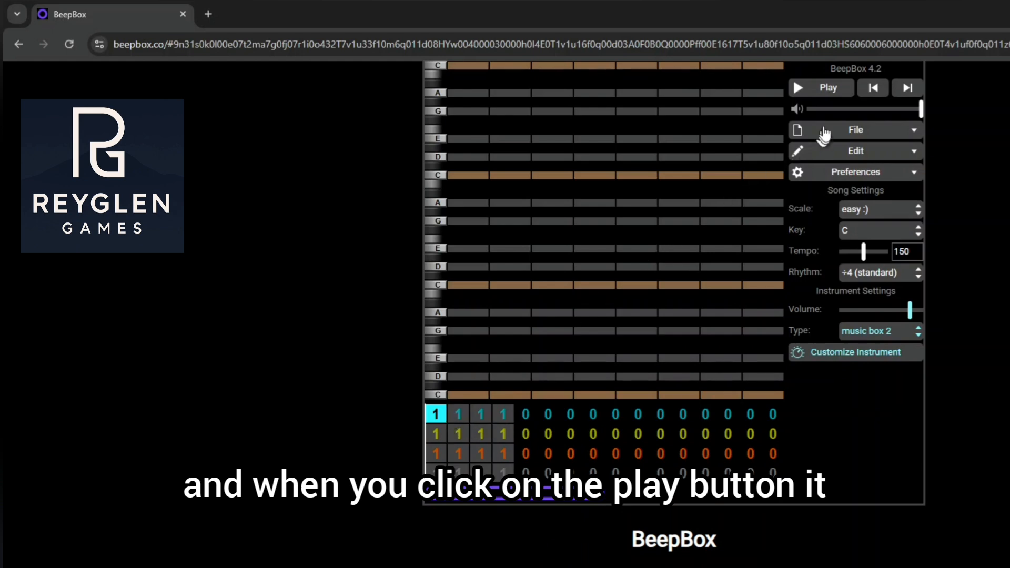
click(826, 88)
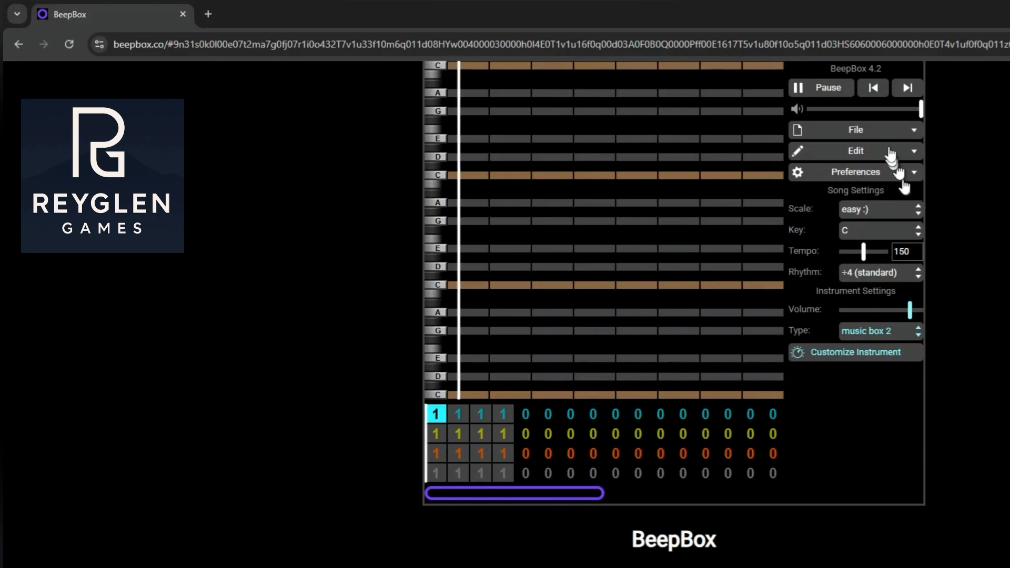
click(829, 89)
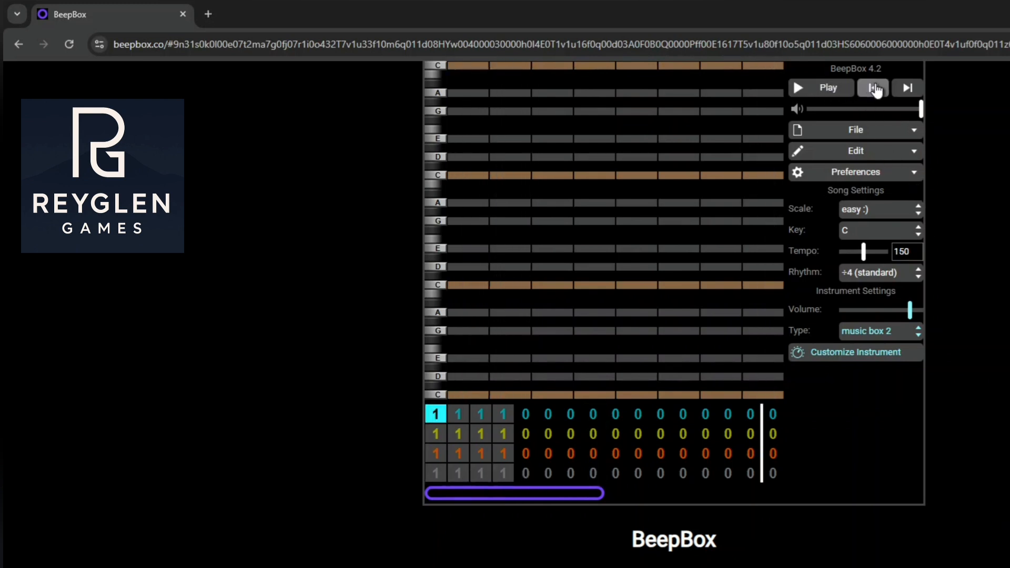
click(873, 89)
click(874, 88)
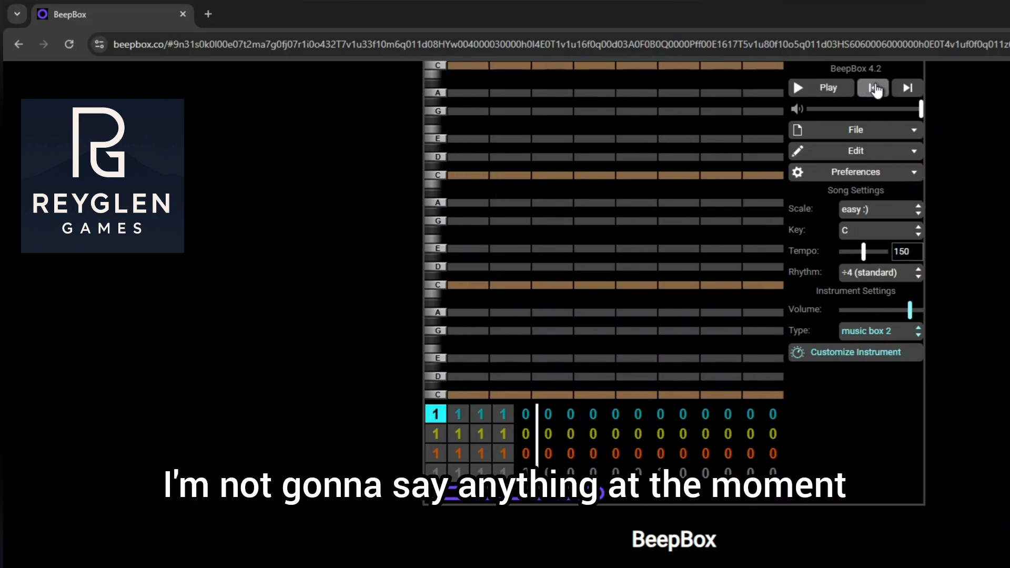
click(873, 89)
click(873, 89)
click(875, 90)
click(874, 90)
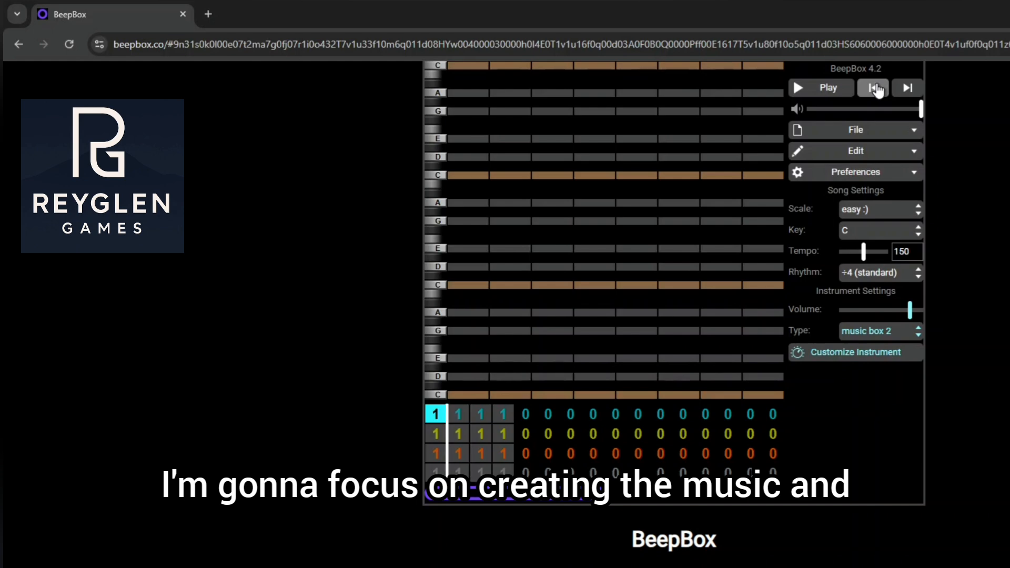
click(875, 89)
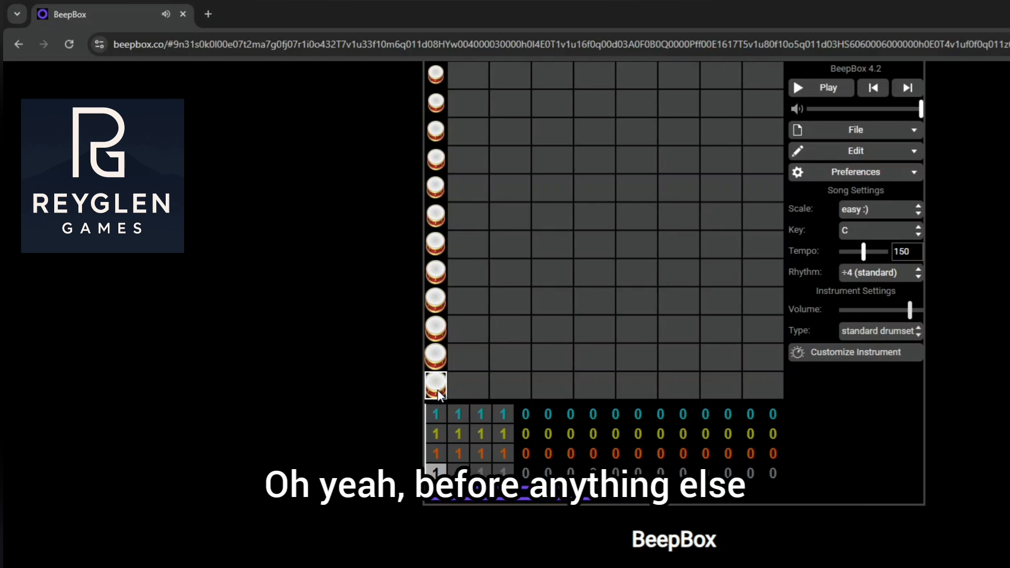
Preview individual note pitches of the drawbar organ 1 instrument in the third channel
click(441, 456)
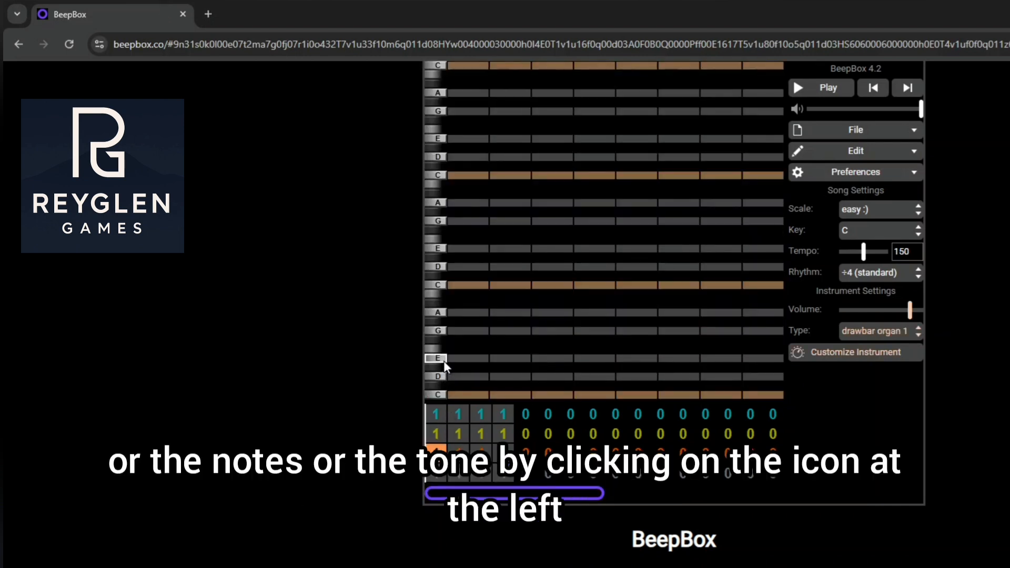
click(436, 330)
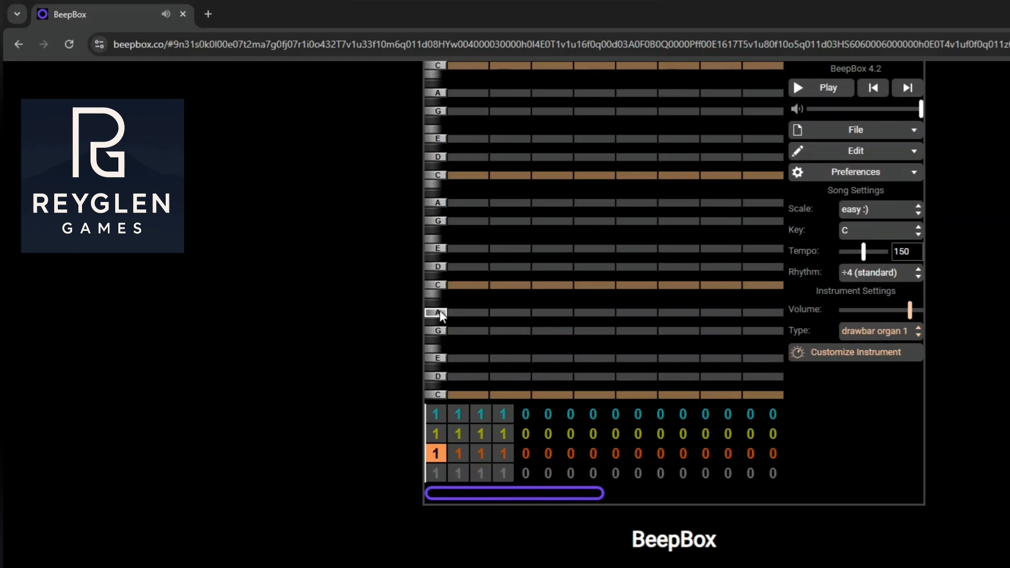
click(476, 286)
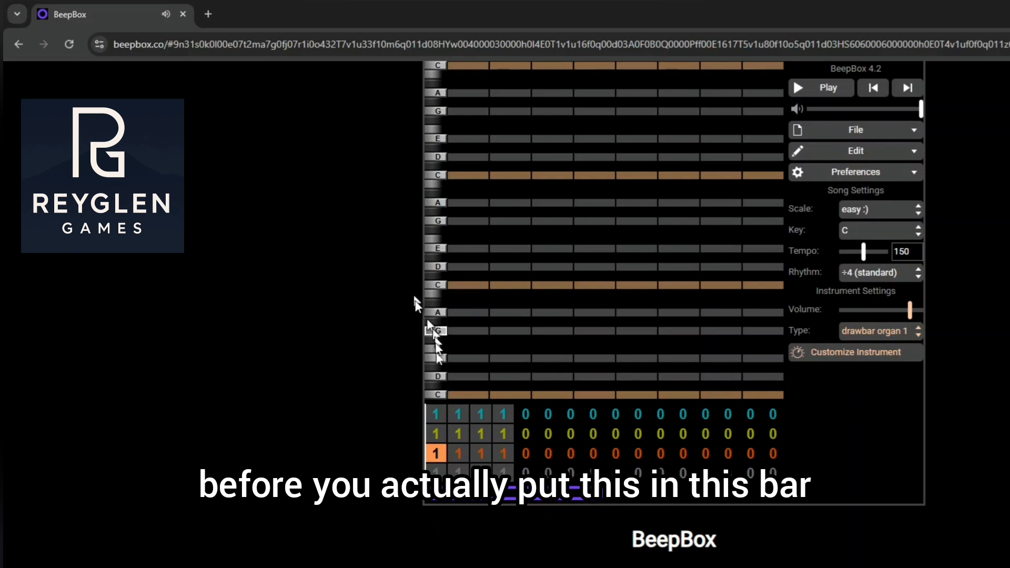
In the drum channel's first bar, place two lowest-drum hits on beat 1 and a fifth-row hit on beat 2, and test playback
click(437, 473)
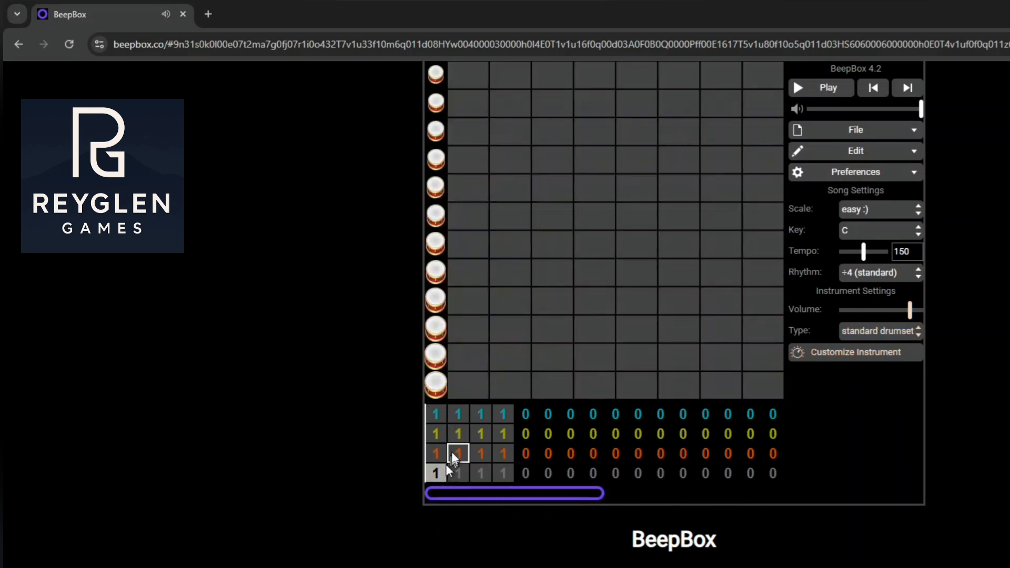
click(435, 383)
click(482, 382)
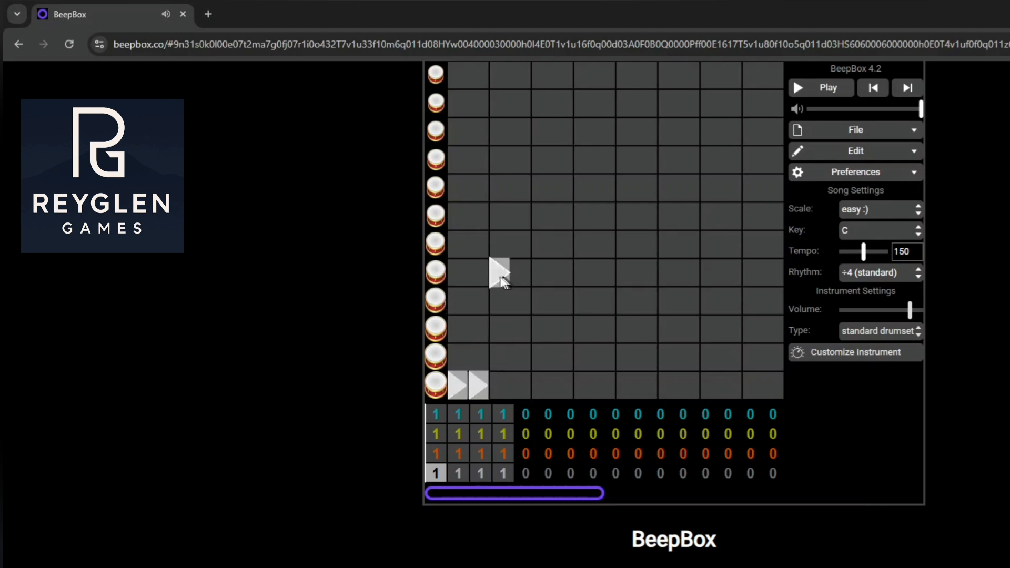
click(811, 89)
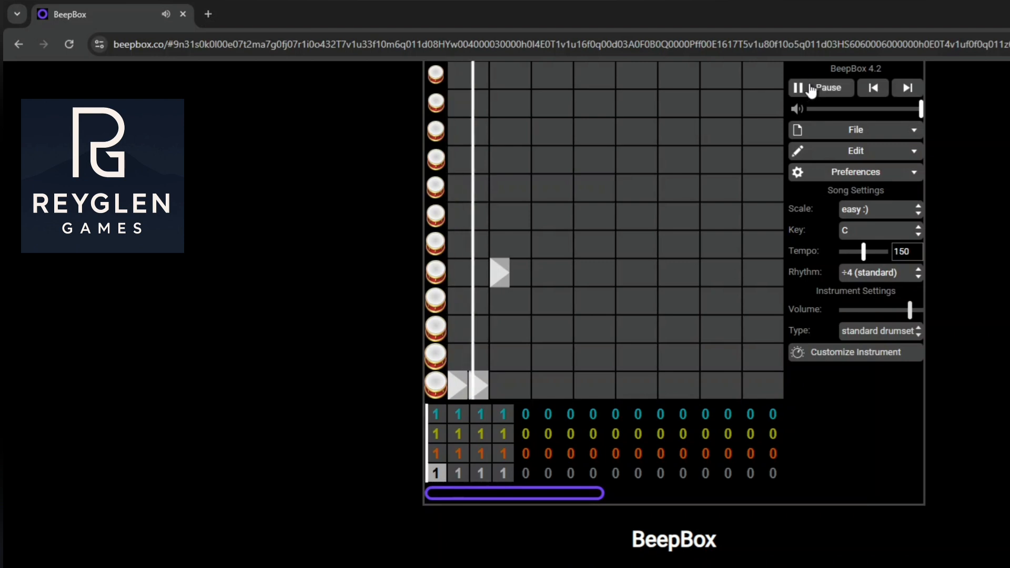
click(810, 89)
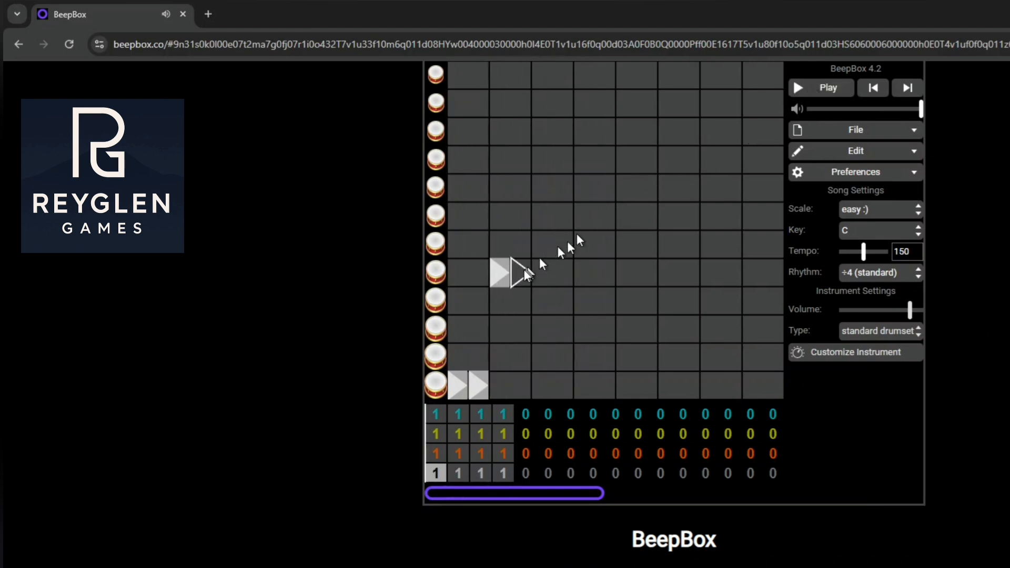
Add a fifth-row drum hit at the start of beat 3 and two lowest-drum hits on beat 4, and play the pattern
click(546, 279)
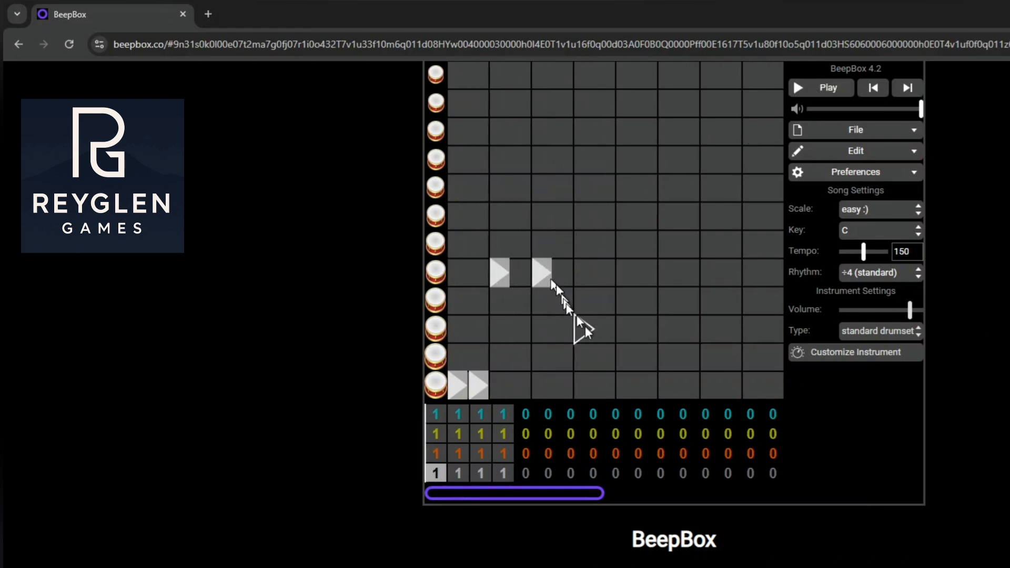
click(603, 385)
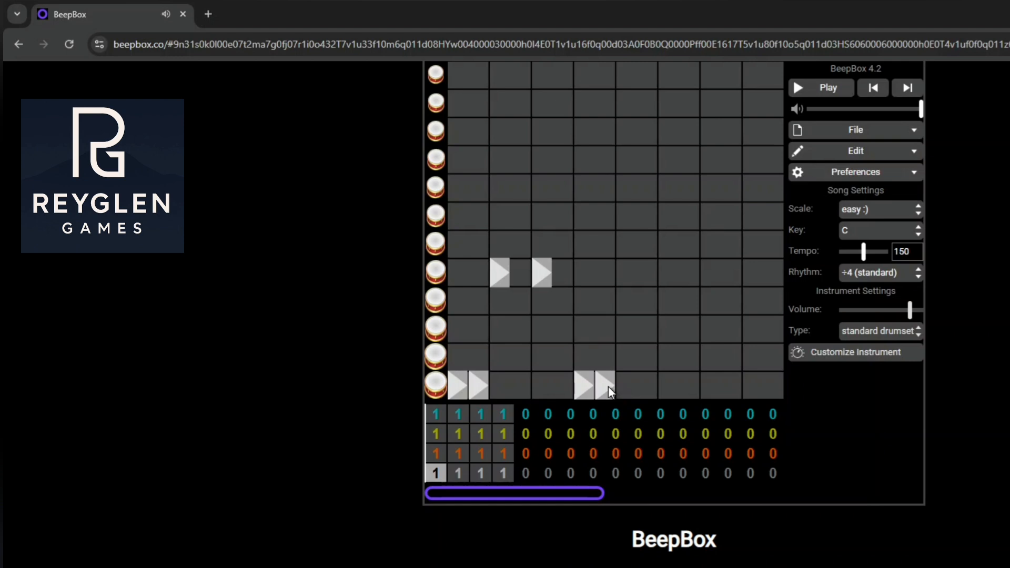
click(799, 89)
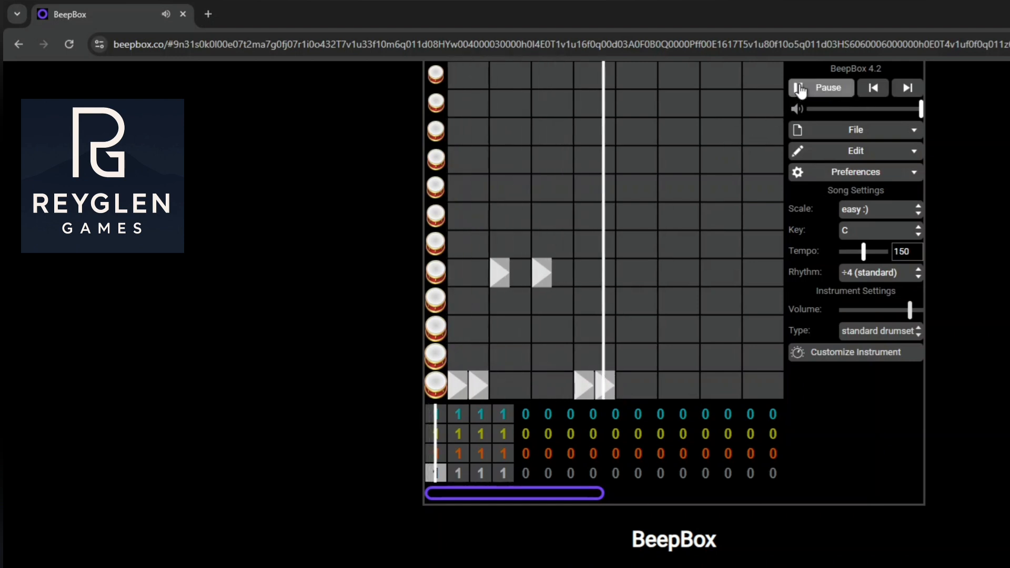
Move the fifth-row drum hit from the start of beat 3 to its second half, and play the pattern
click(800, 90)
click(550, 279)
click(563, 279)
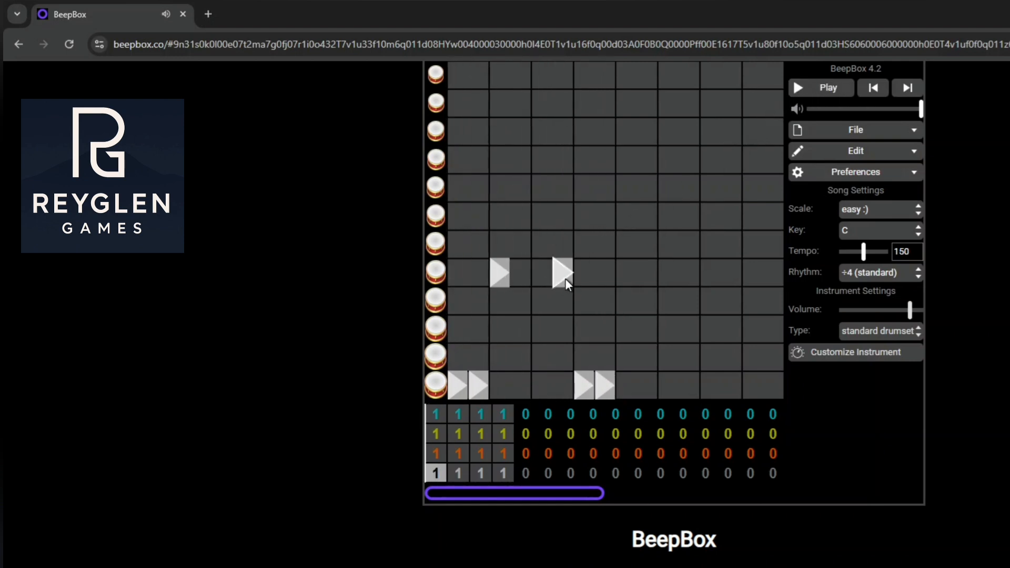
click(842, 88)
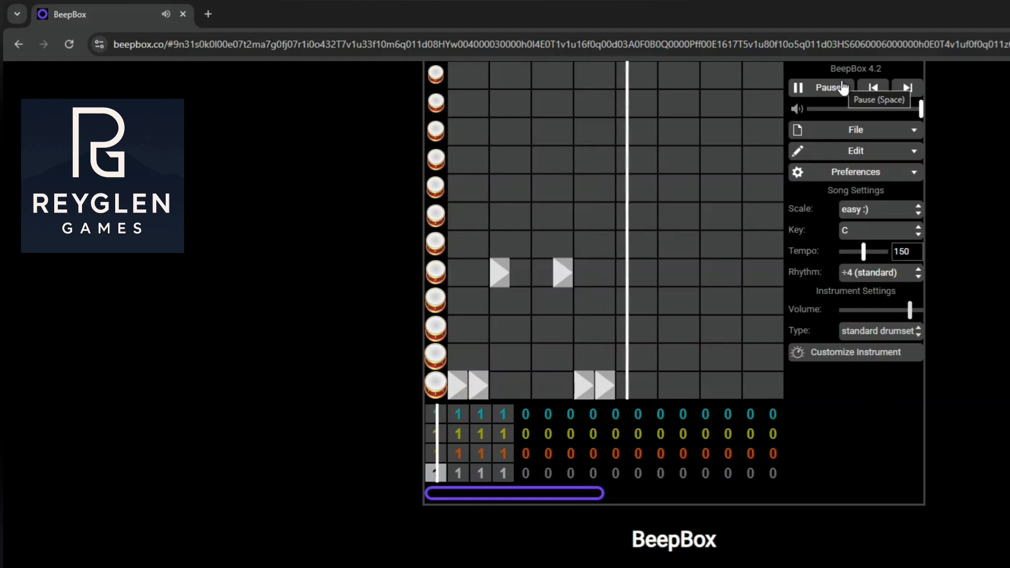
click(842, 89)
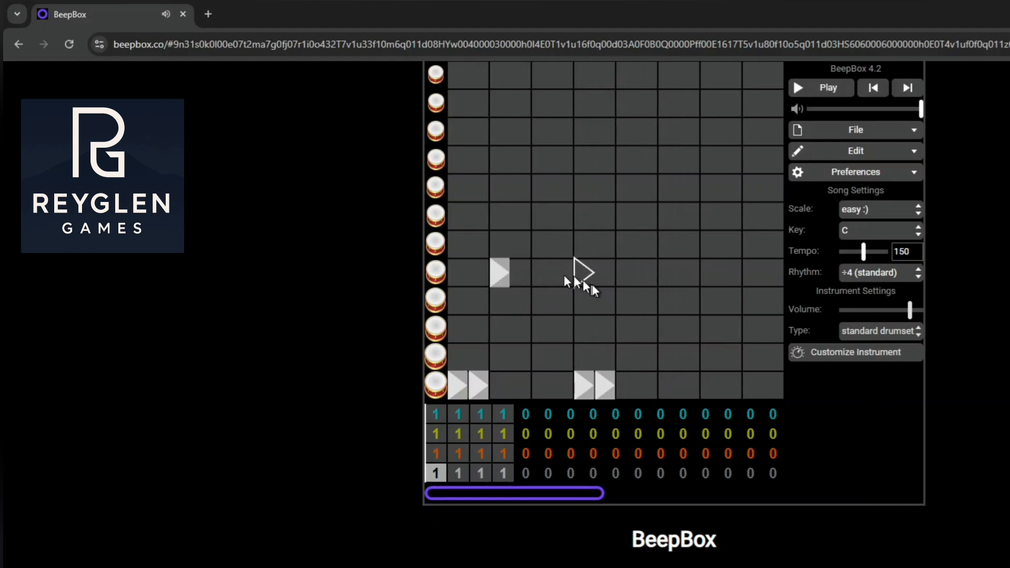
Try replacing the drum hits on beats 3 and 4 with a single fifth-row hit at the start of beat 4, and play it
click(590, 380)
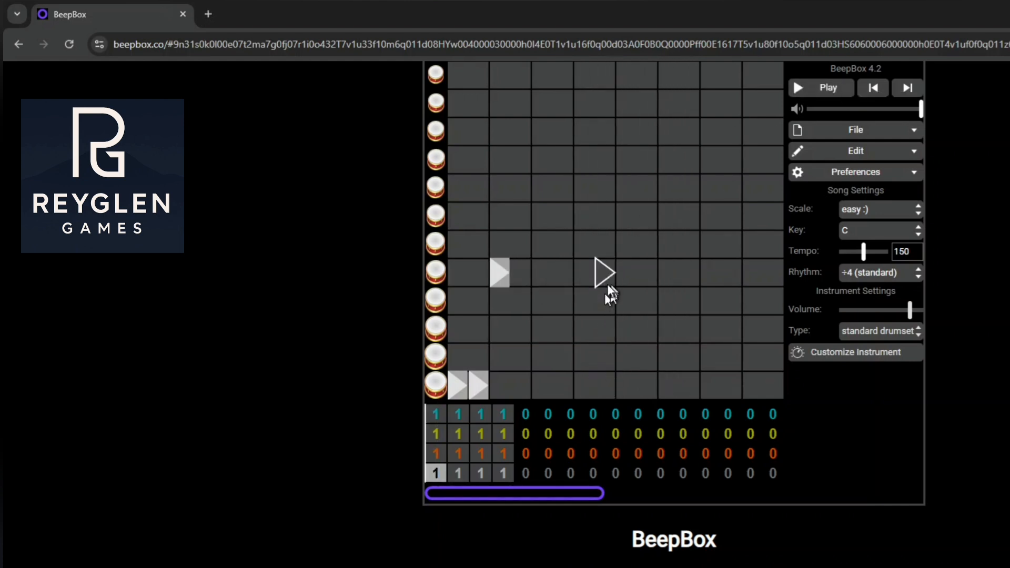
click(813, 94)
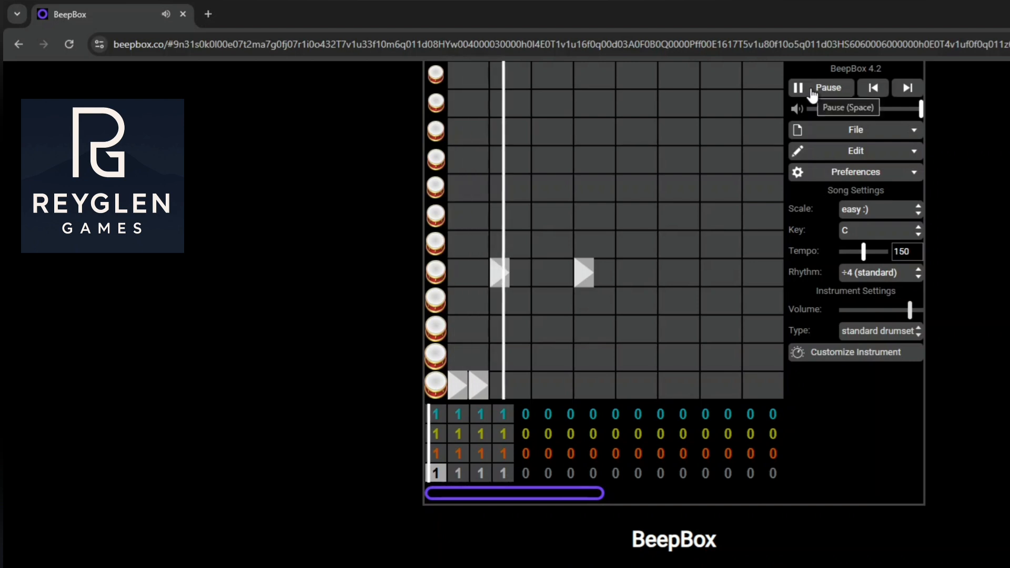
click(813, 94)
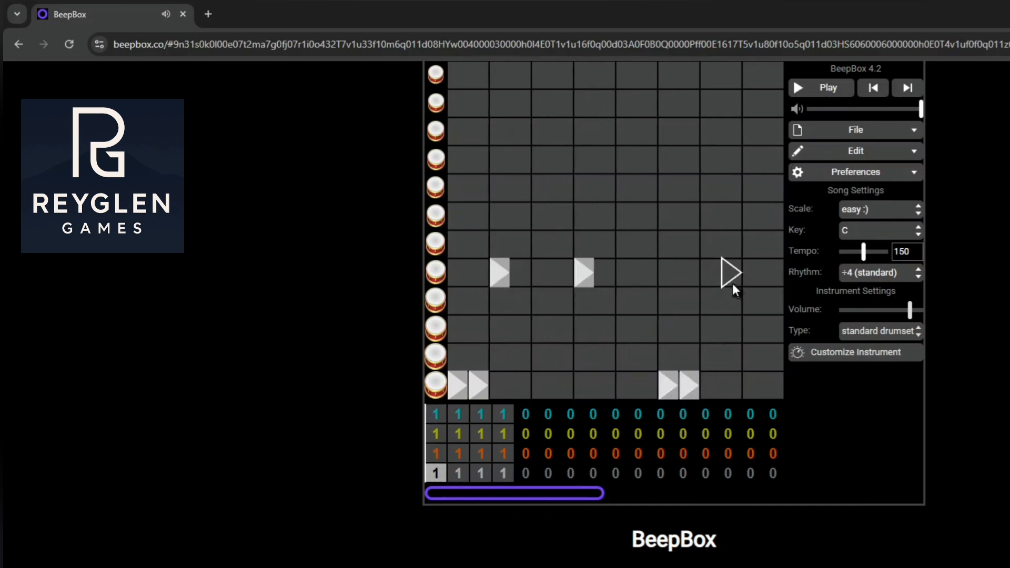
Try two lowest-drum hits on beat 6 and a fifth-row hit at the start of beat 7, testing playback
click(713, 280)
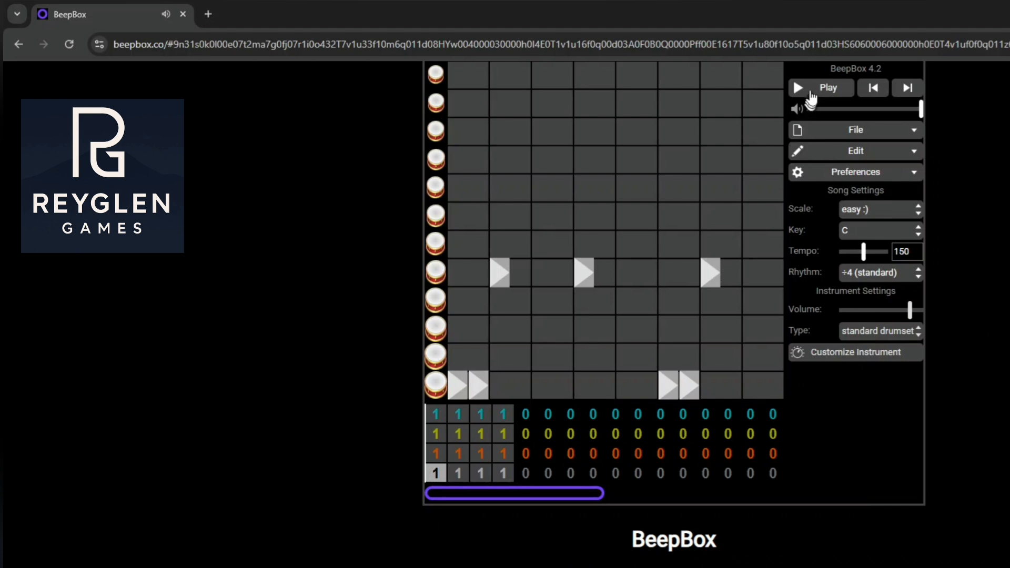
click(813, 93)
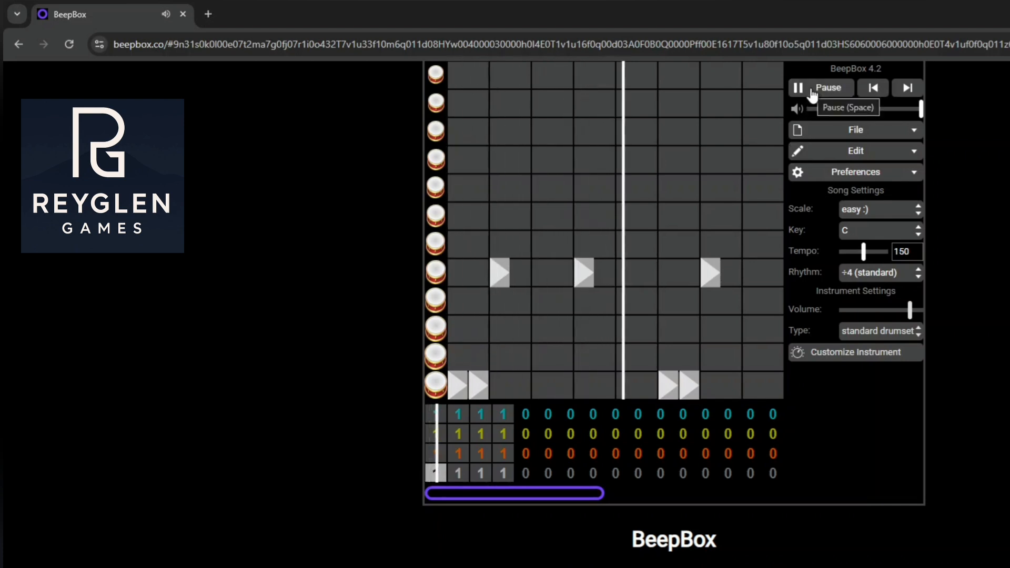
click(813, 94)
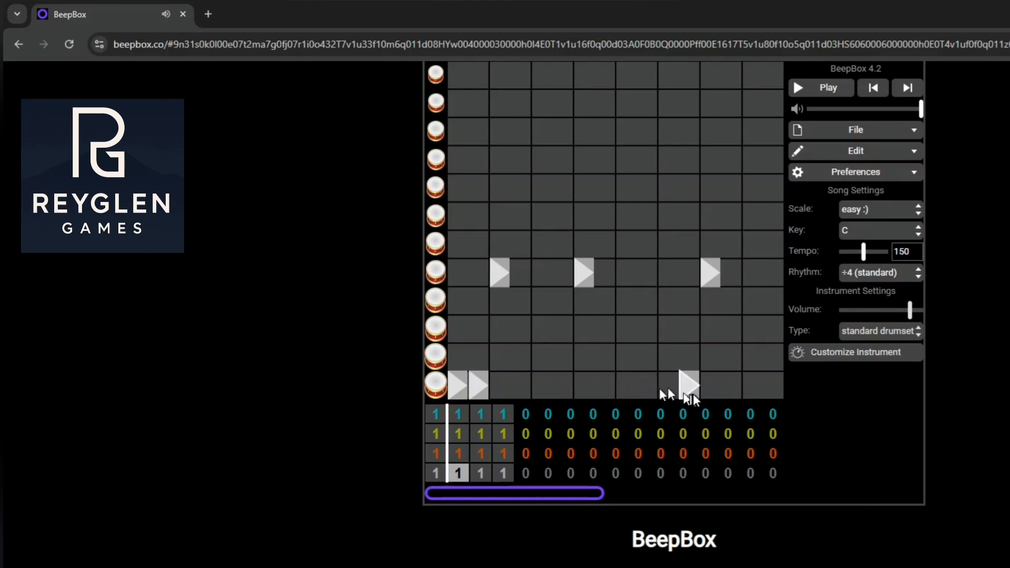
Try replacing the hits on beats 6 and 7 with a lowest-drum hit starting beat 5 and a fifth-row hit starting beat 6, testing playback
click(714, 274)
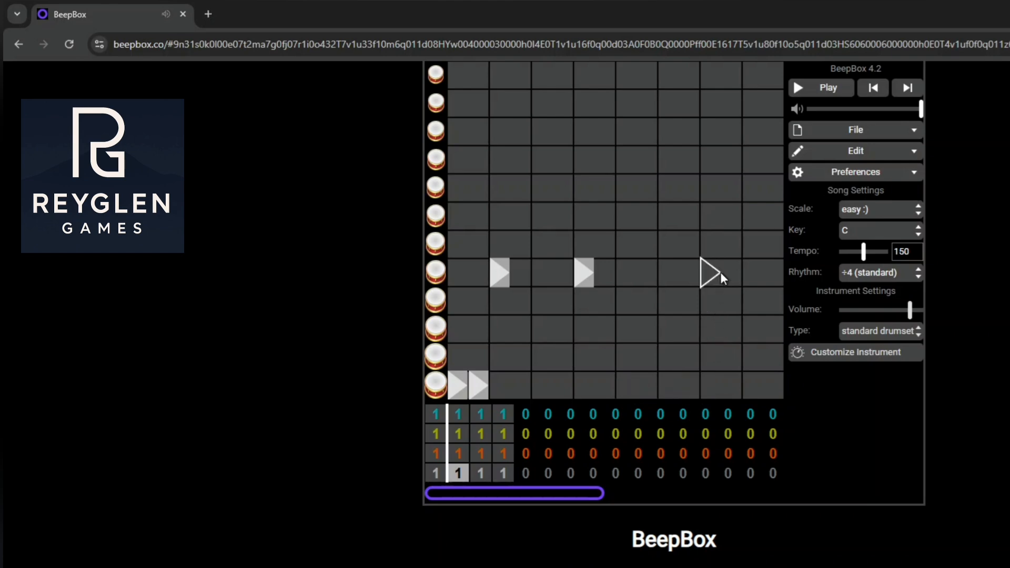
click(627, 386)
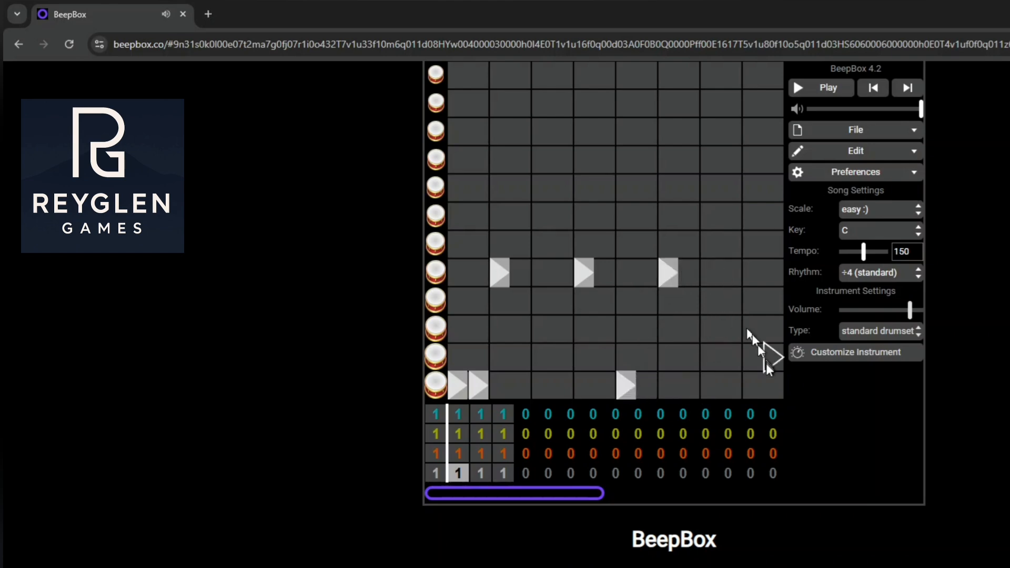
click(811, 89)
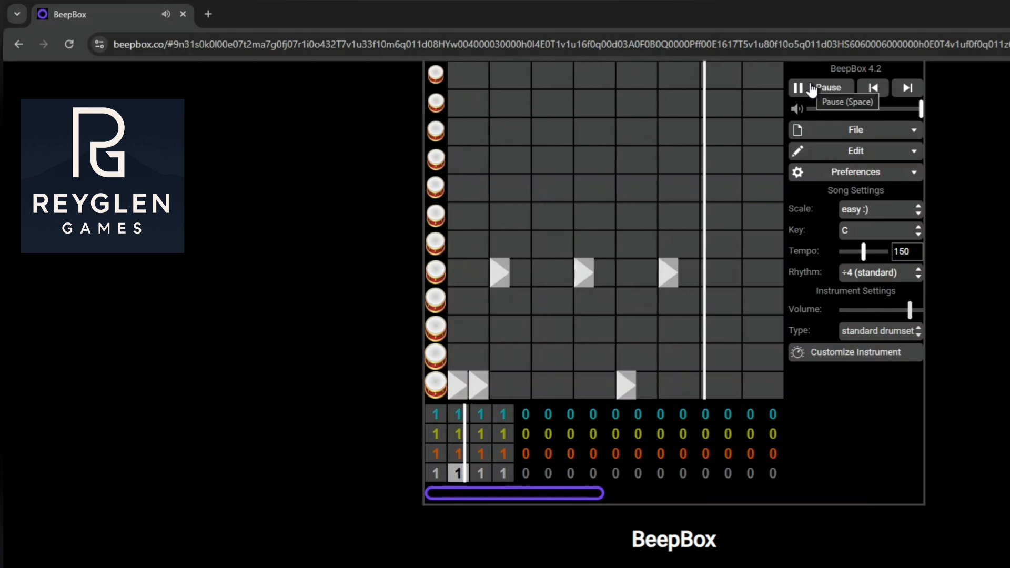
click(812, 89)
Try replacing the hits on beats 4 to 6 with two lowest-drum hits on beat 4 and a fifth-row hit starting beat 5, testing playback
click(581, 275)
click(626, 386)
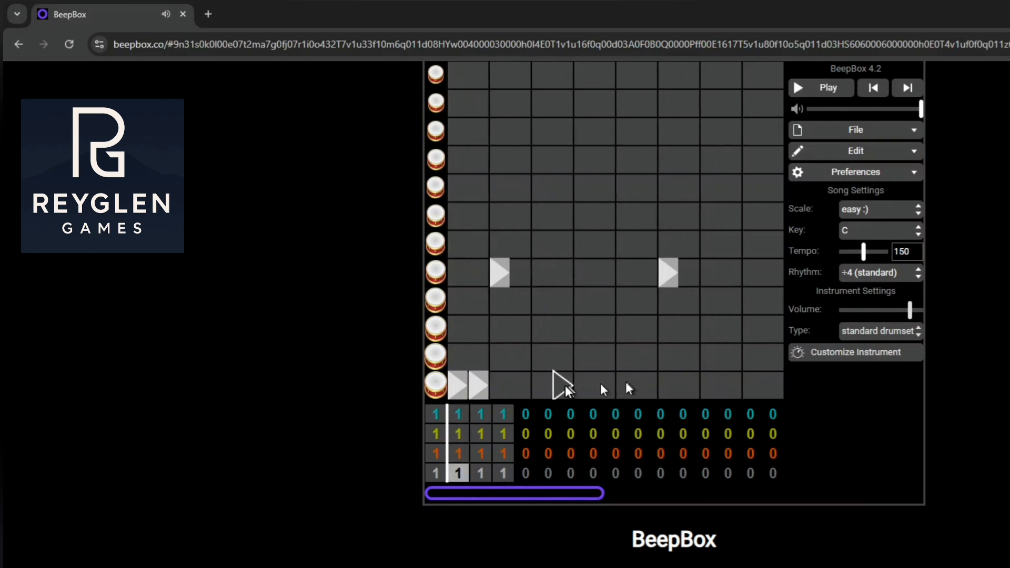
click(581, 385)
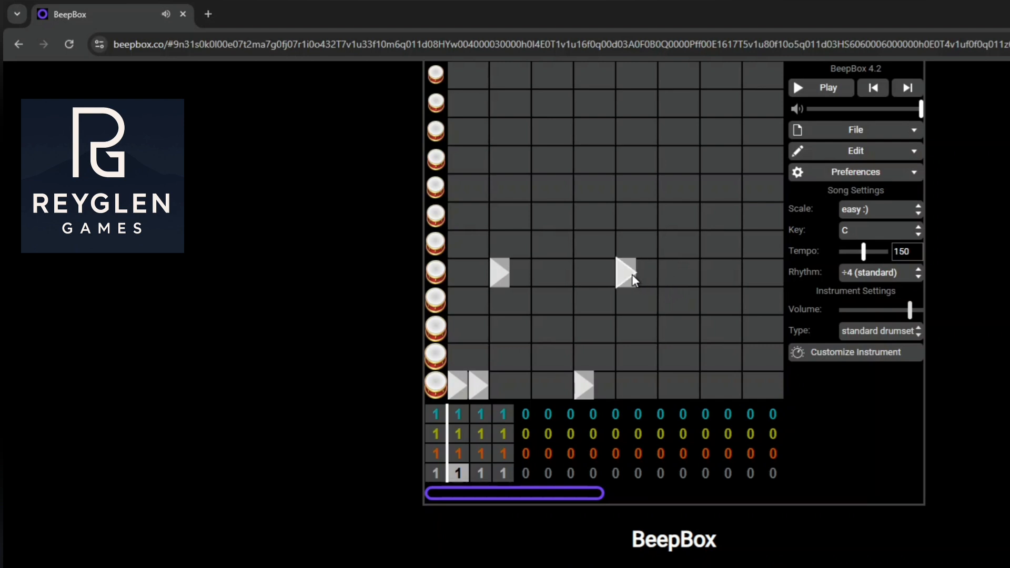
click(816, 92)
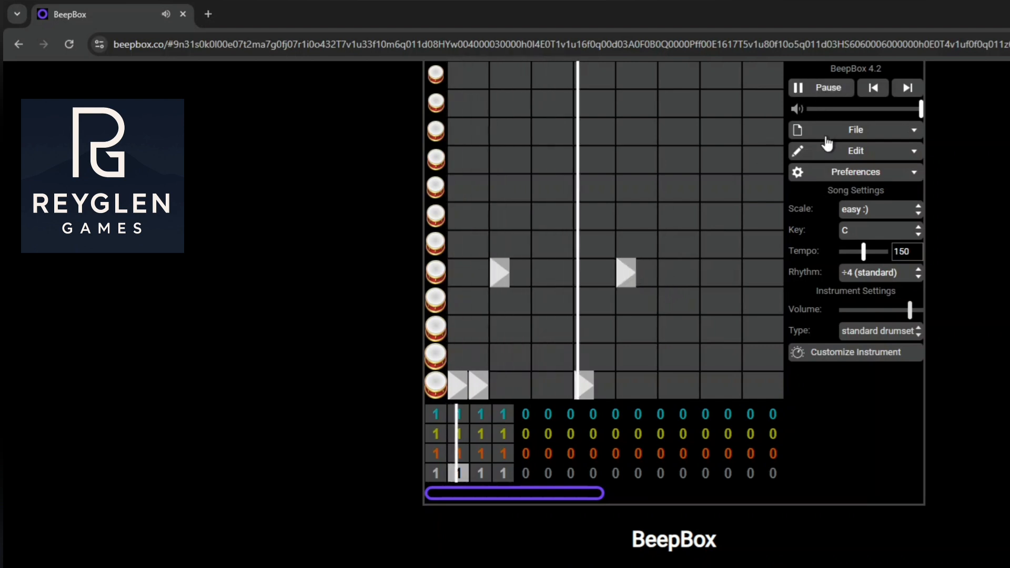
click(832, 88)
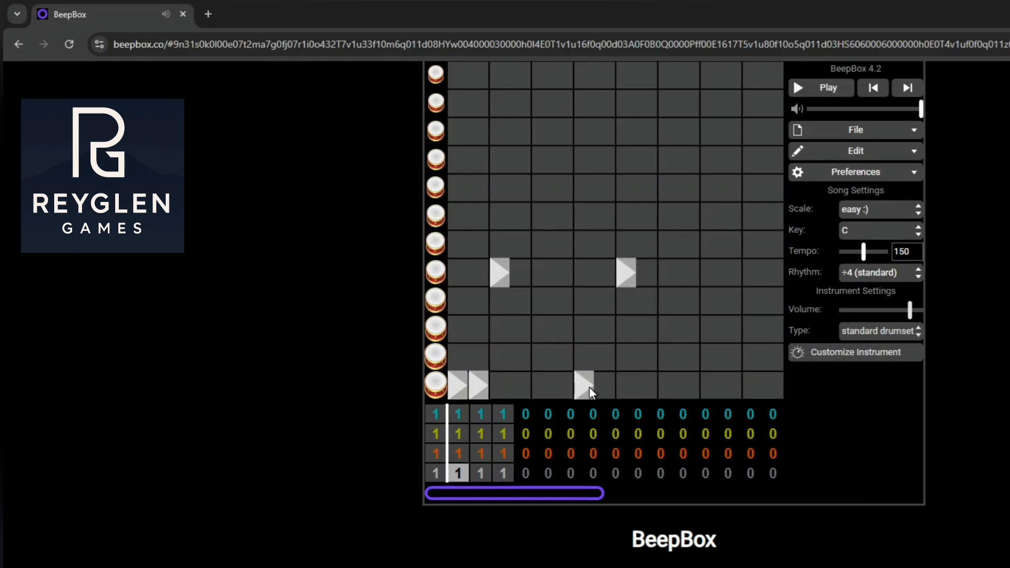
click(605, 386)
click(813, 90)
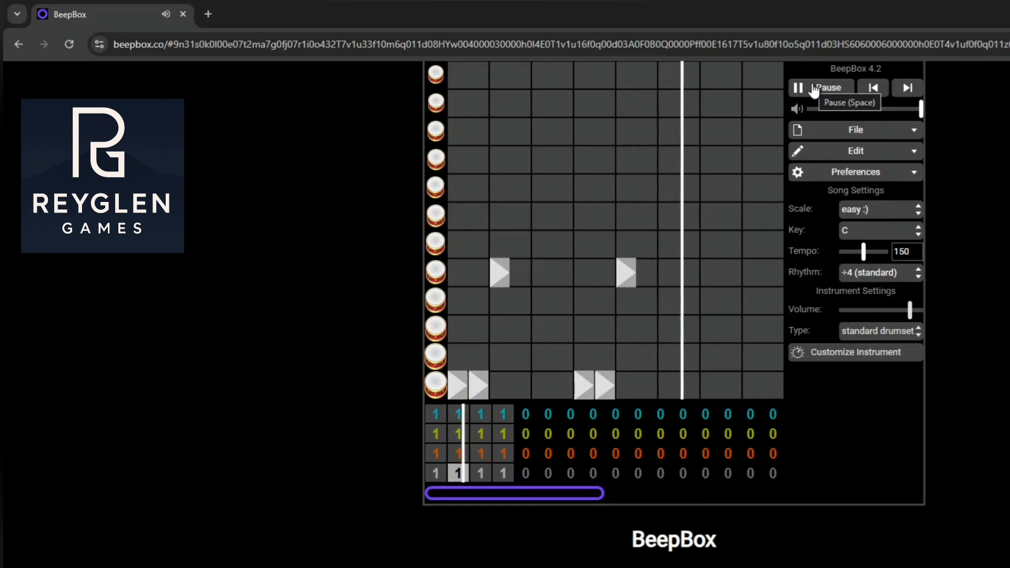
click(813, 89)
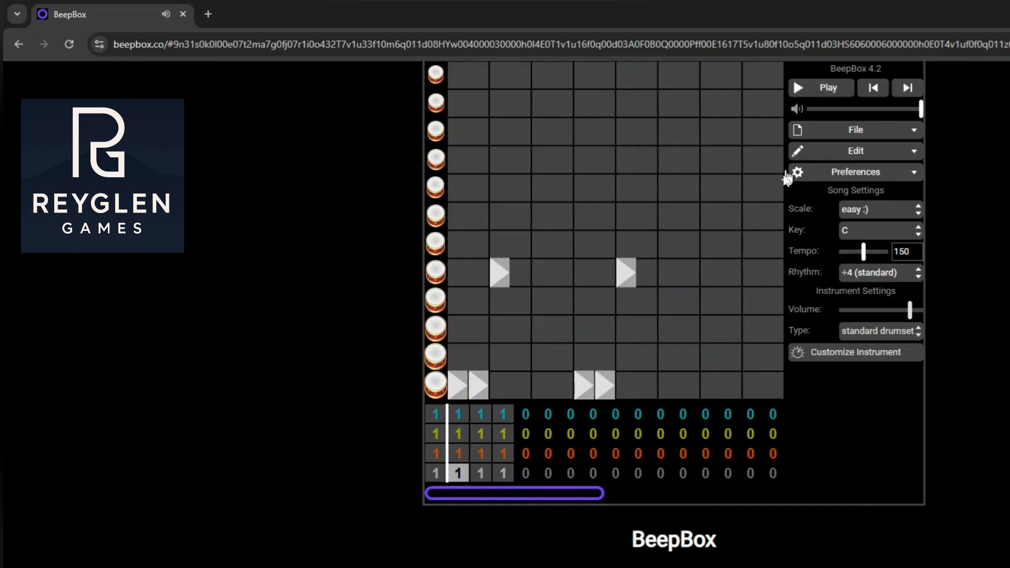
Replace the hits on beats 4 and 5 with a fifth-row hit halfway through beat 3 and two lowest-drum hits on beat 4, testing playback
click(585, 388)
click(607, 388)
click(631, 282)
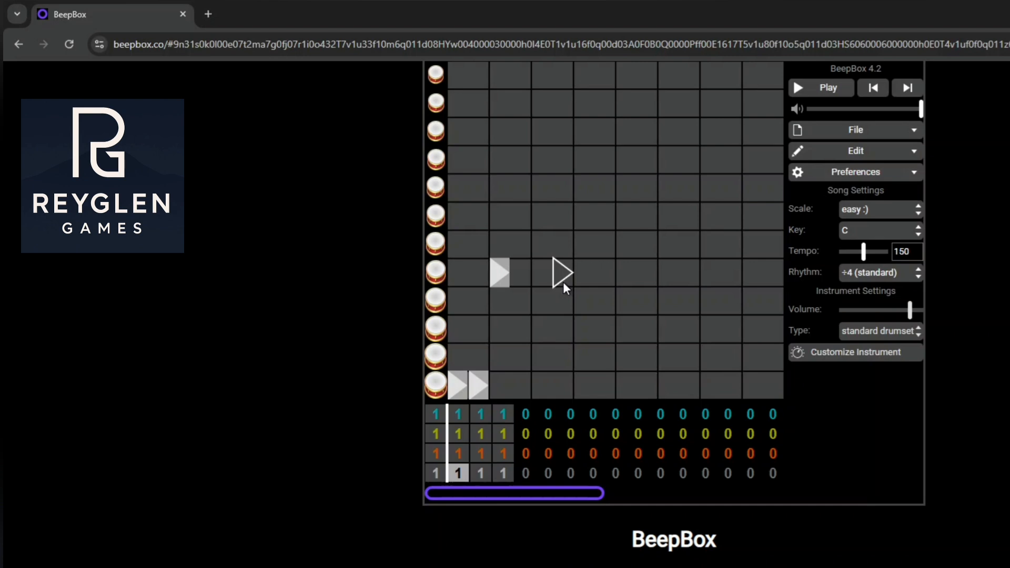
click(563, 282)
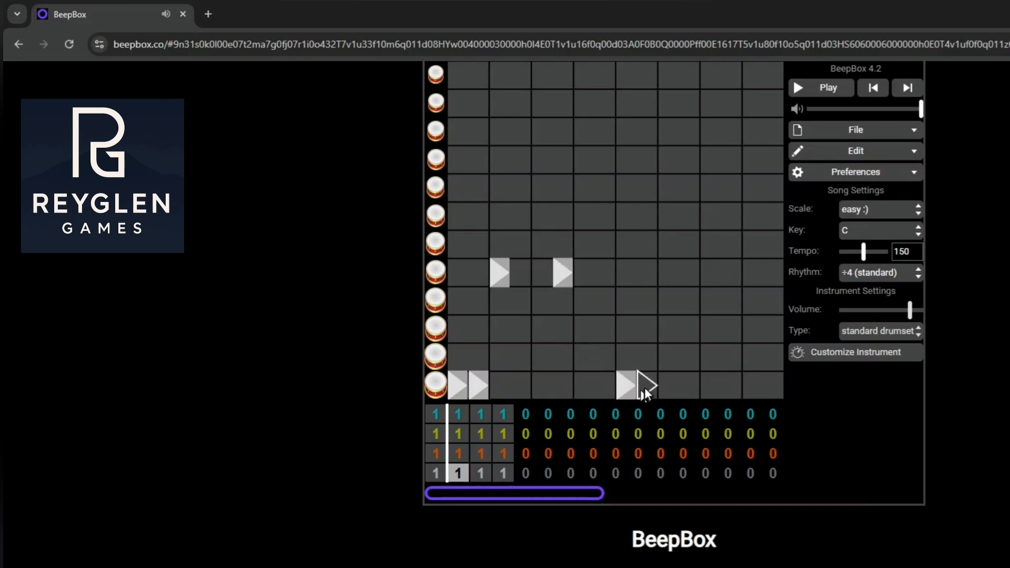
click(651, 387)
click(624, 390)
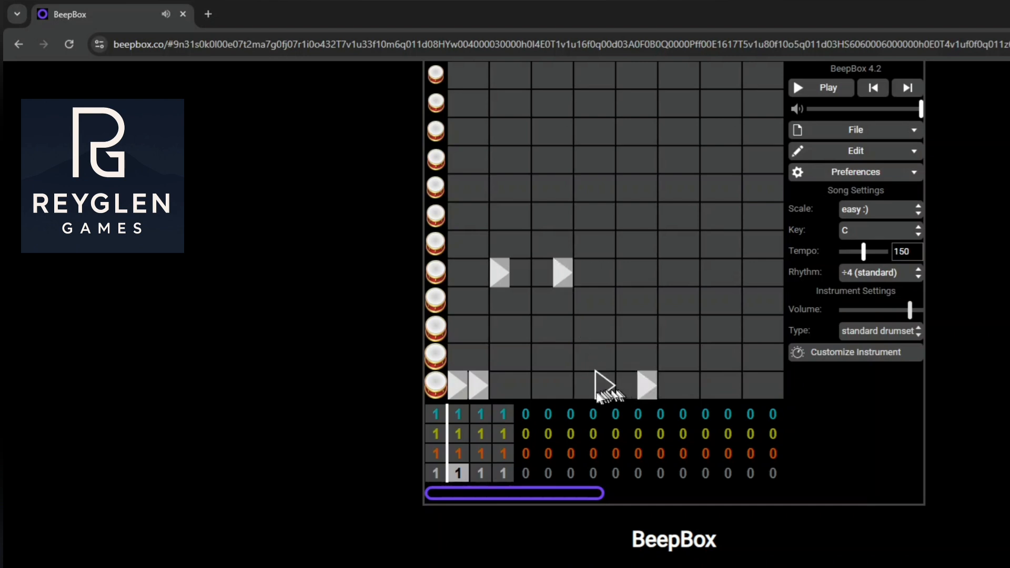
click(589, 390)
click(600, 390)
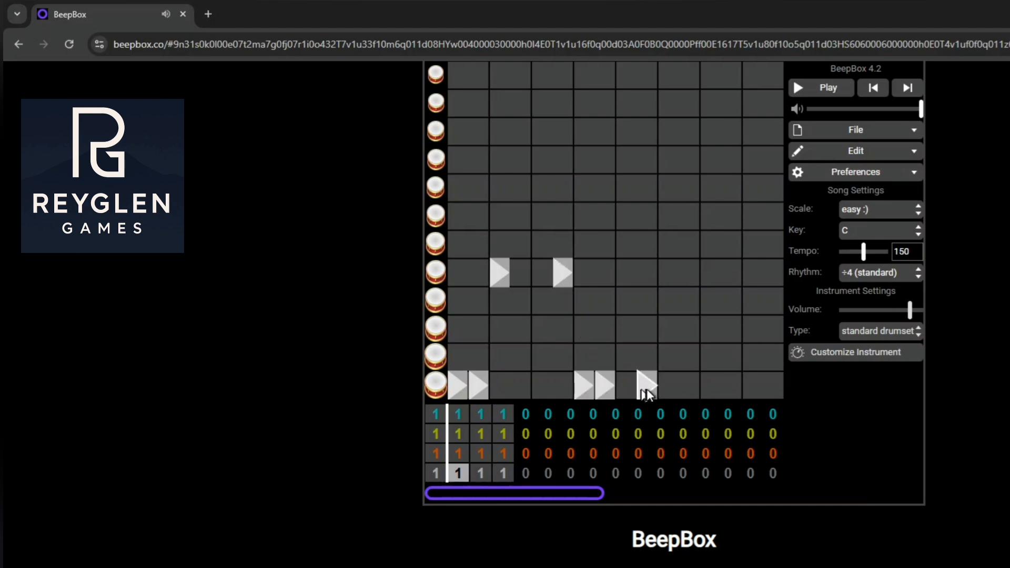
click(795, 90)
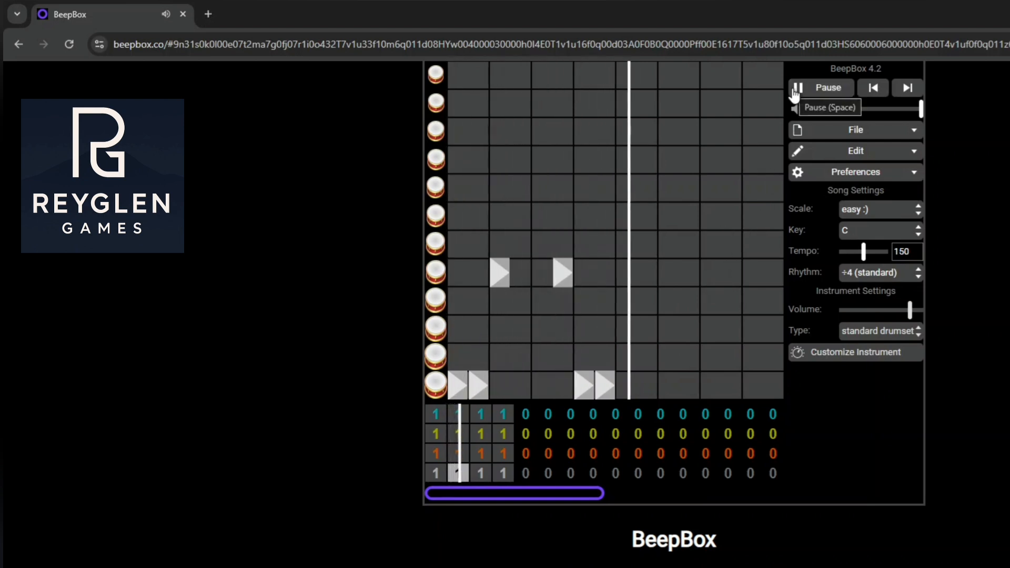
click(798, 94)
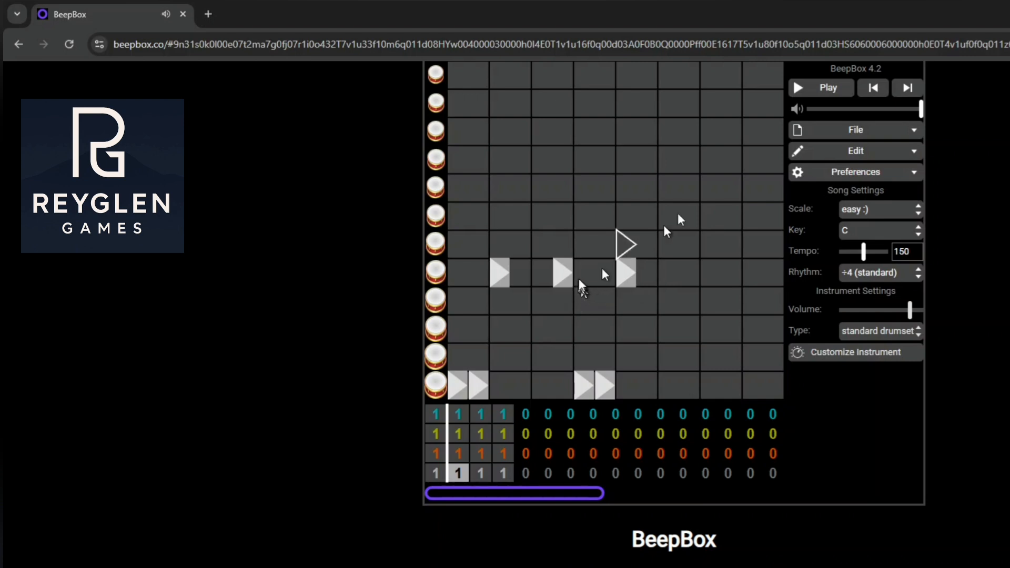
Try an extra fifth-row hit at the start of beat 5 and alternatively beat 6, playing each version, and remove it
click(828, 90)
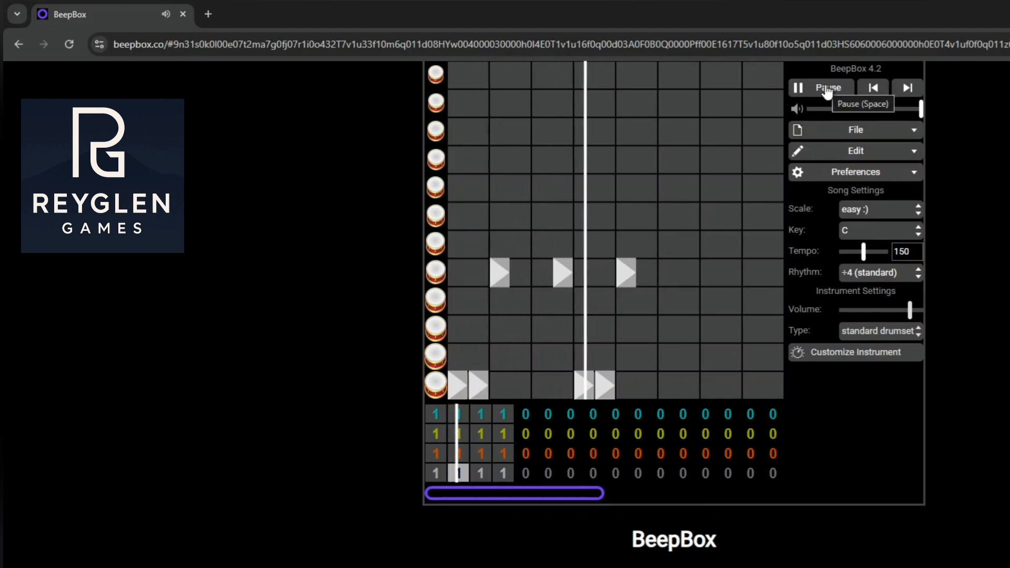
click(827, 90)
click(626, 272)
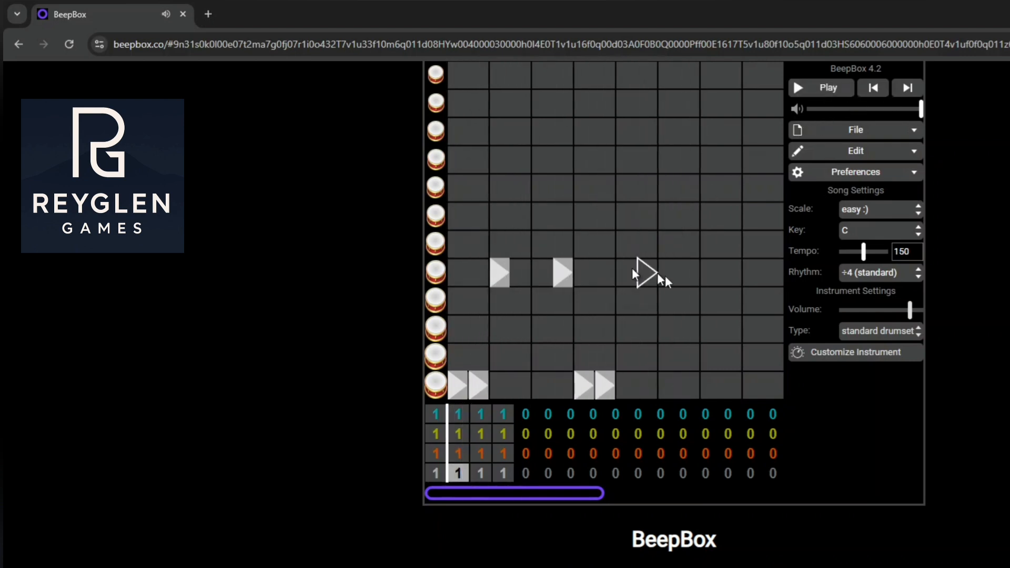
click(668, 273)
click(833, 90)
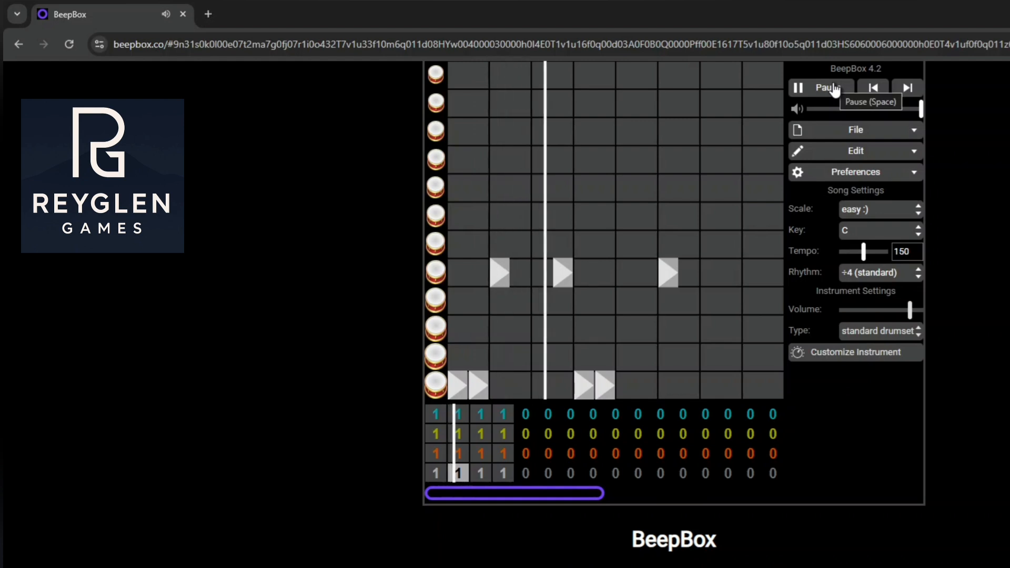
click(834, 90)
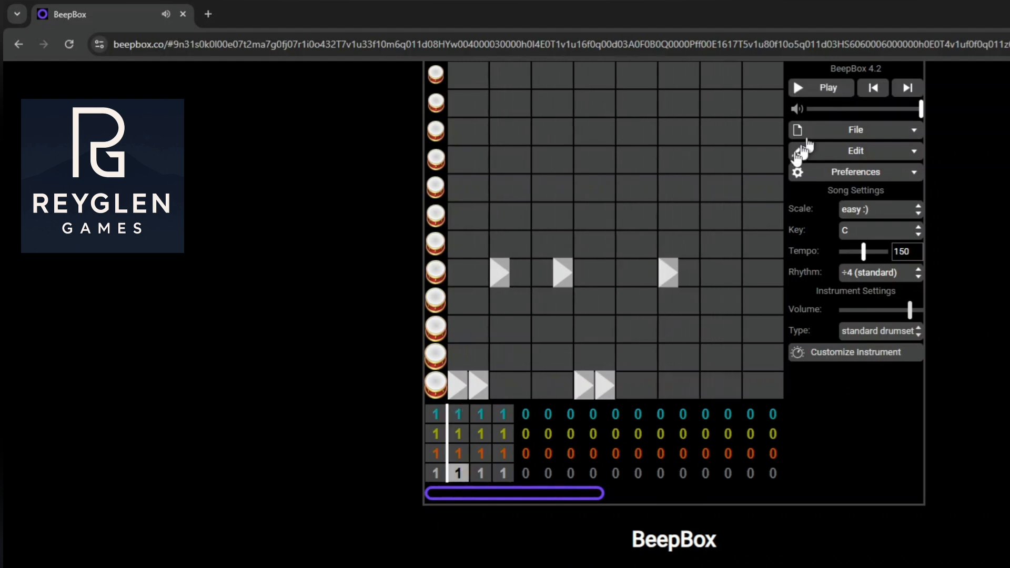
click(667, 272)
Add two lowest-drum hits on beat 6 and a fifth-row hit at the start of beat 7, testing playback
click(664, 386)
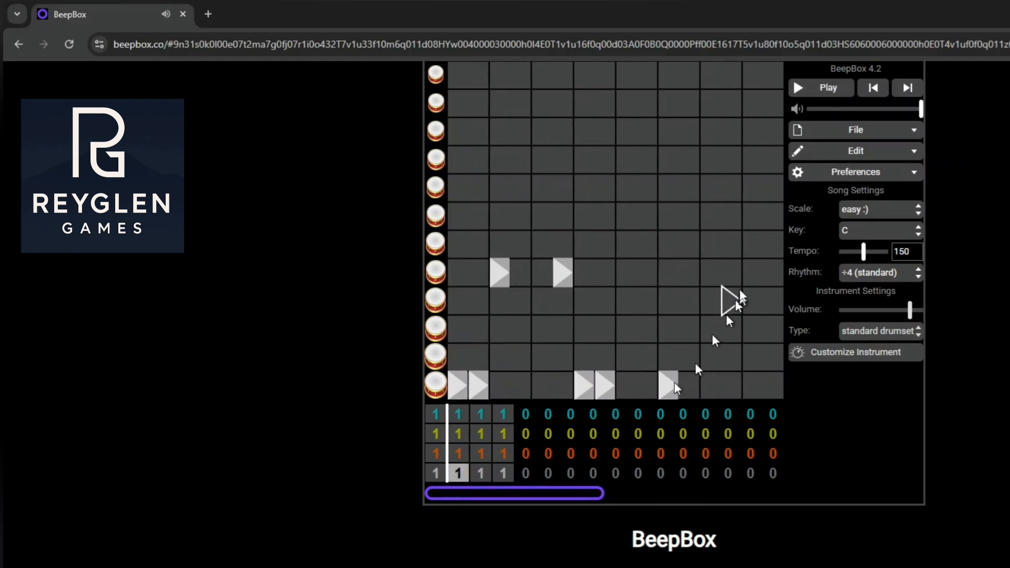
click(713, 272)
click(825, 101)
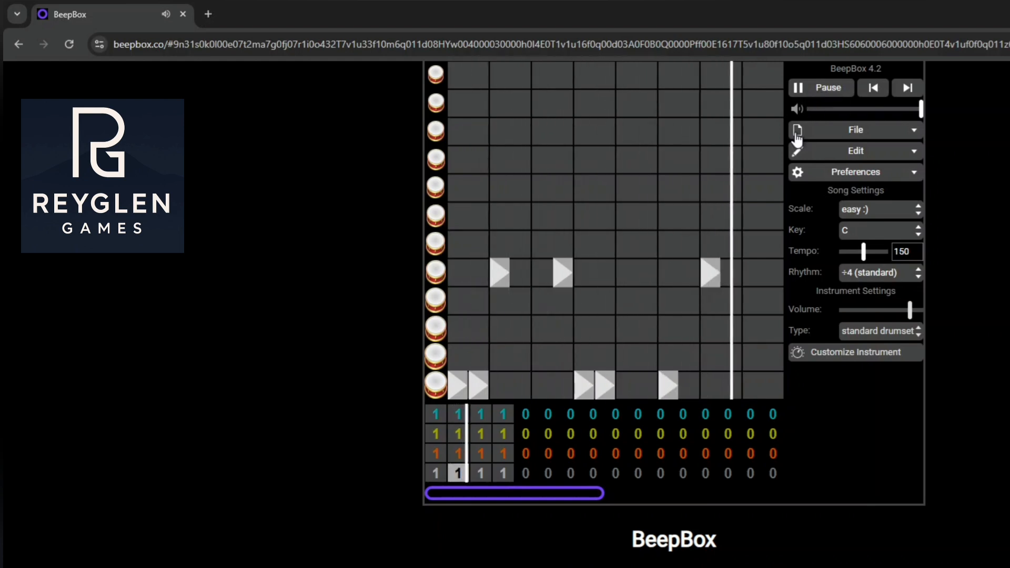
click(811, 95)
click(689, 386)
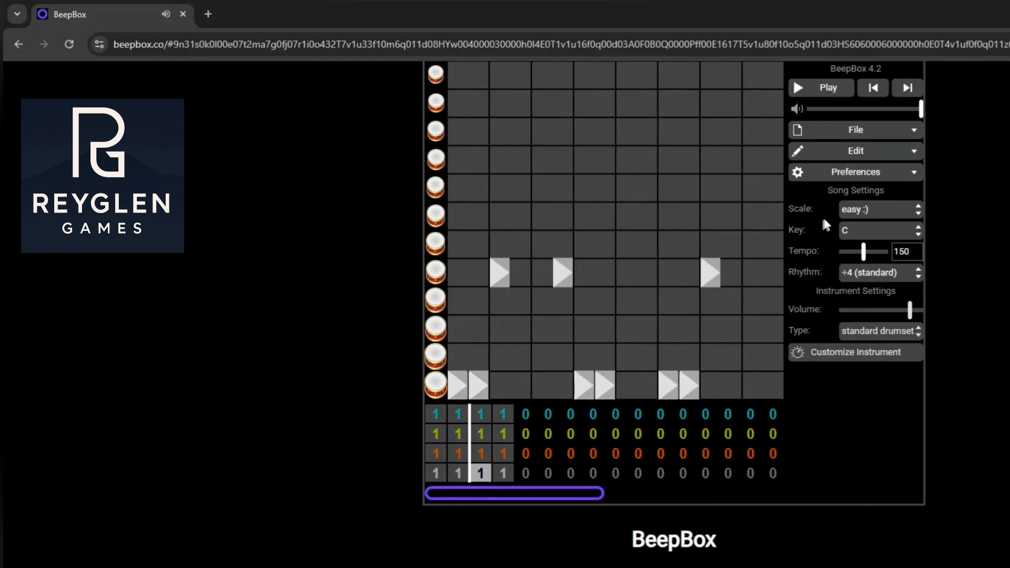
click(819, 89)
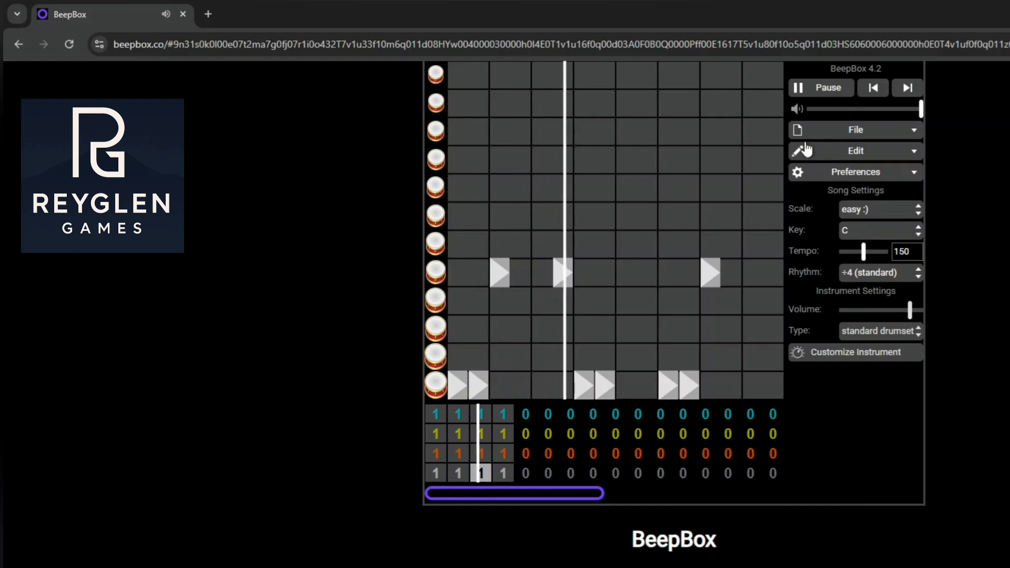
click(822, 89)
Add a fifth-row drum hit in the second half of beat 5 and play the pattern
click(652, 279)
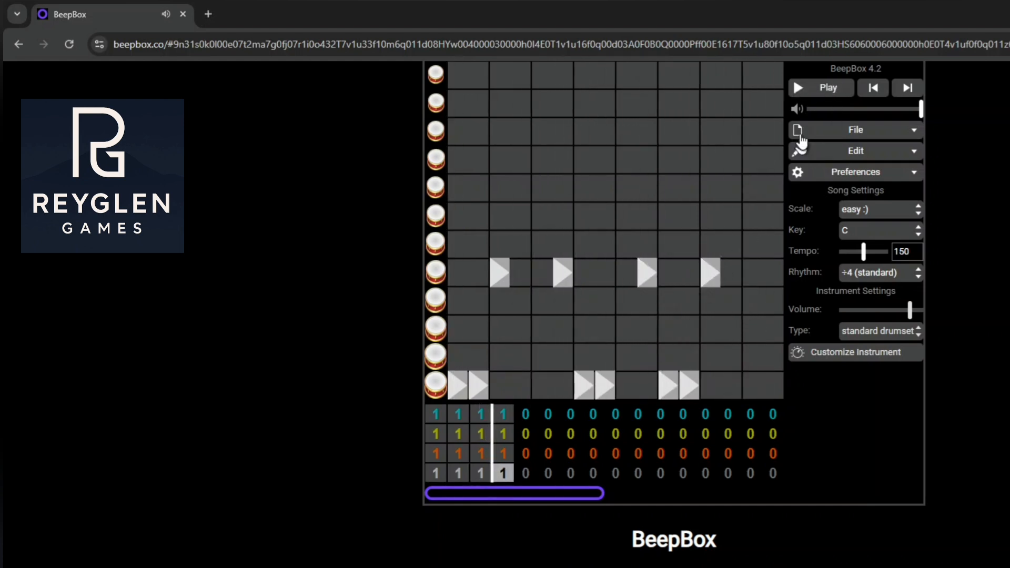
click(819, 90)
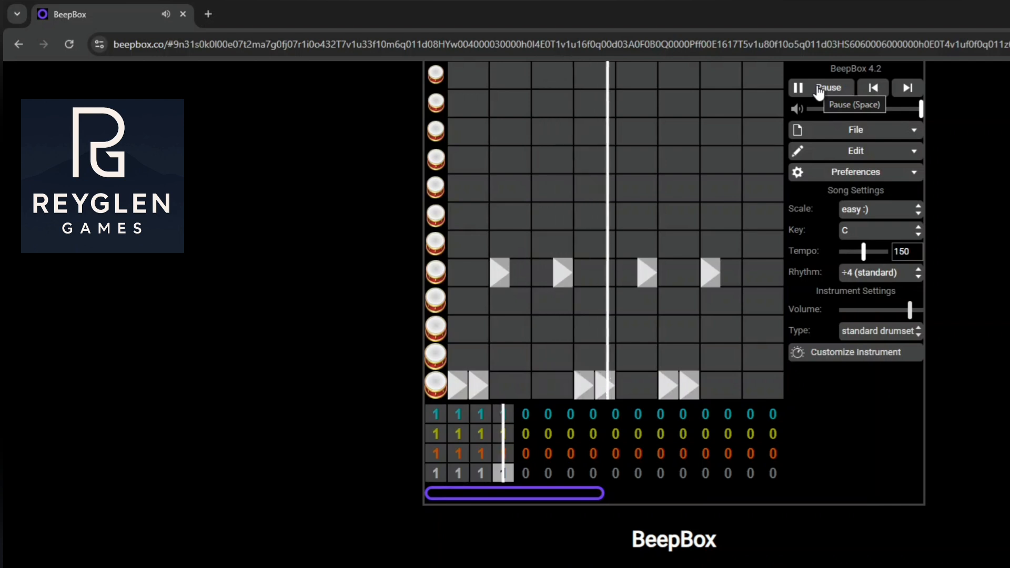
click(818, 91)
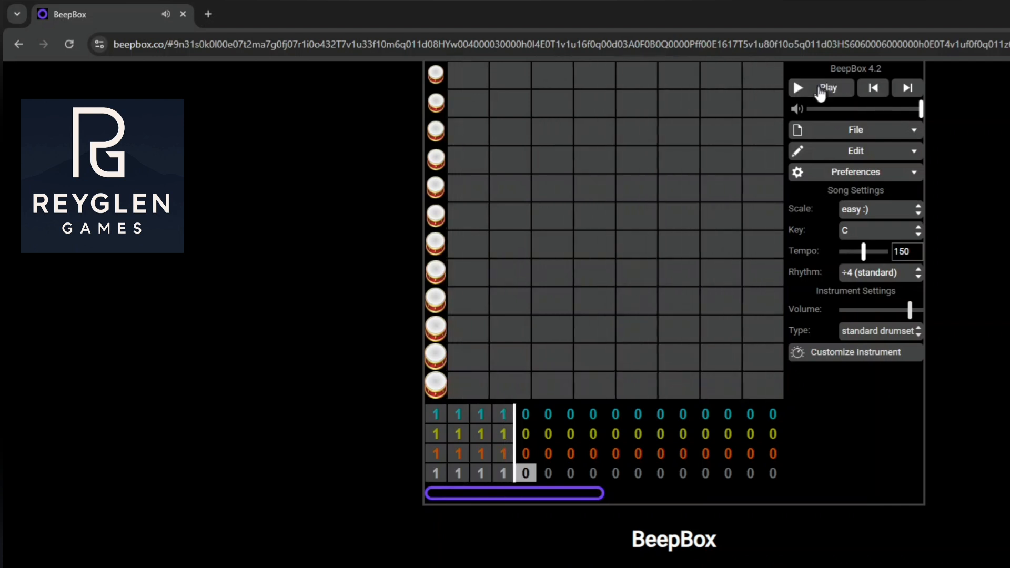
Try an extra fifth-row hit in the second half of beat 7, move it to the start of beat 8, and play the pattern
click(436, 473)
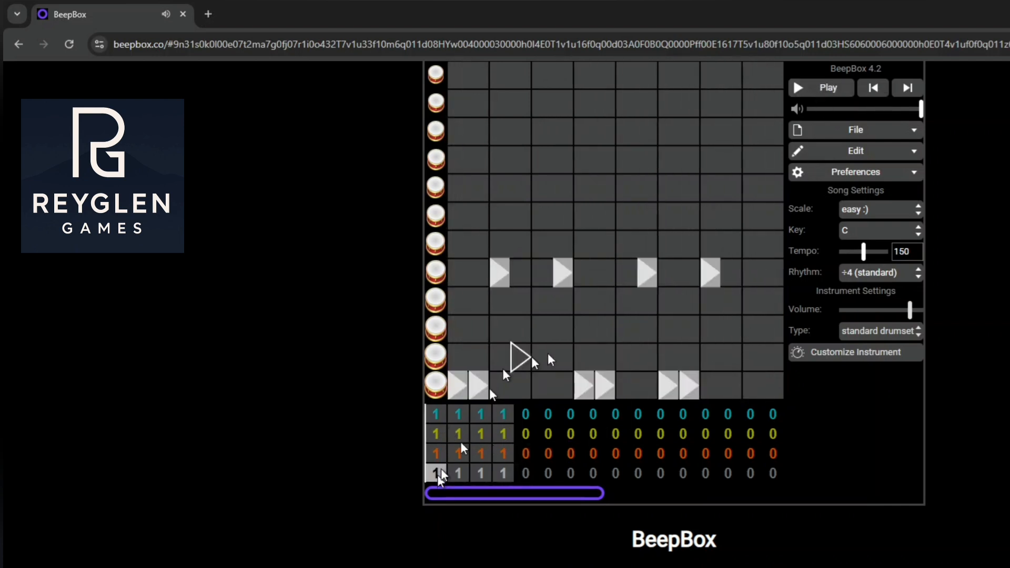
click(822, 91)
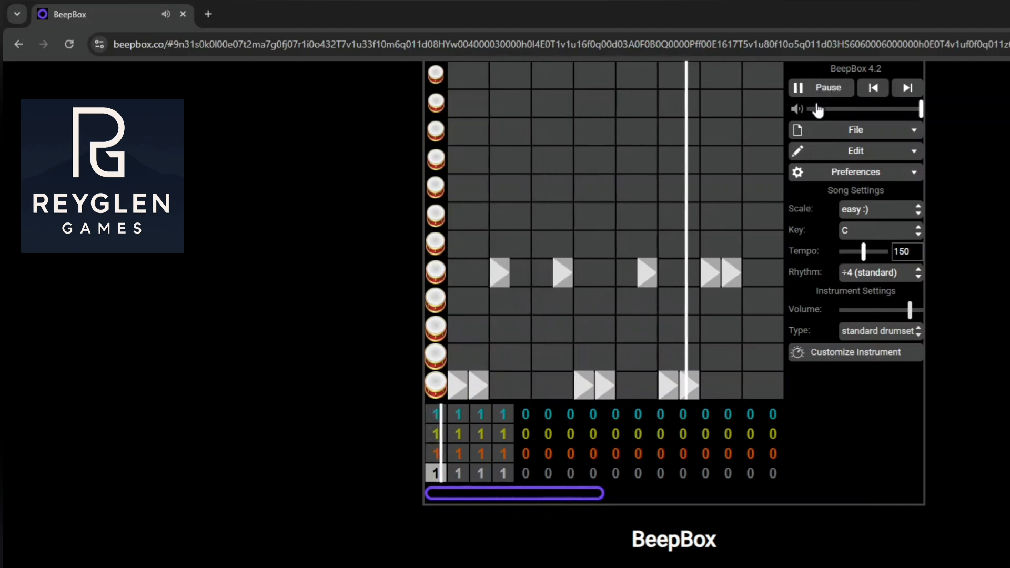
key(space)
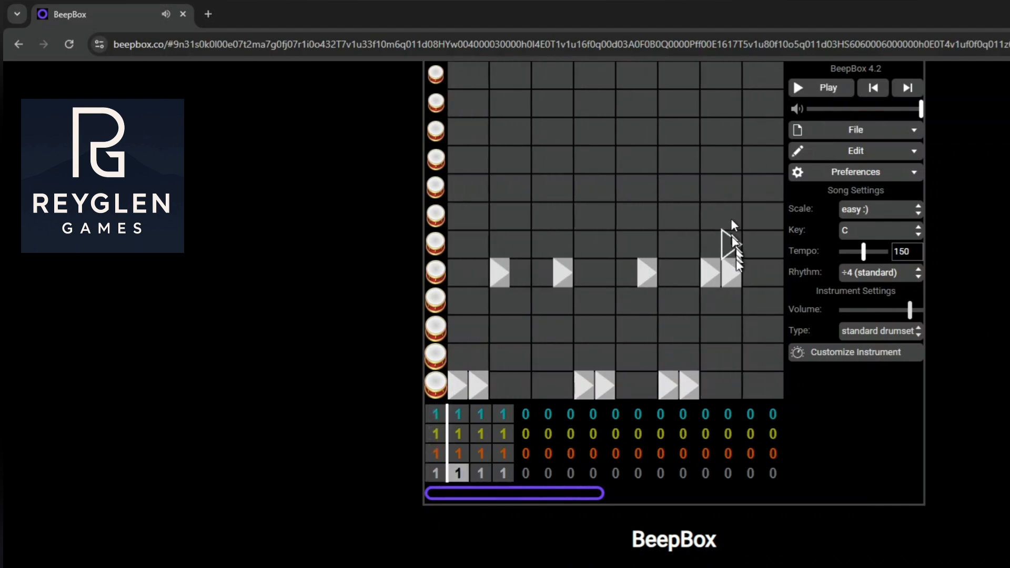
click(731, 271)
click(753, 278)
click(815, 90)
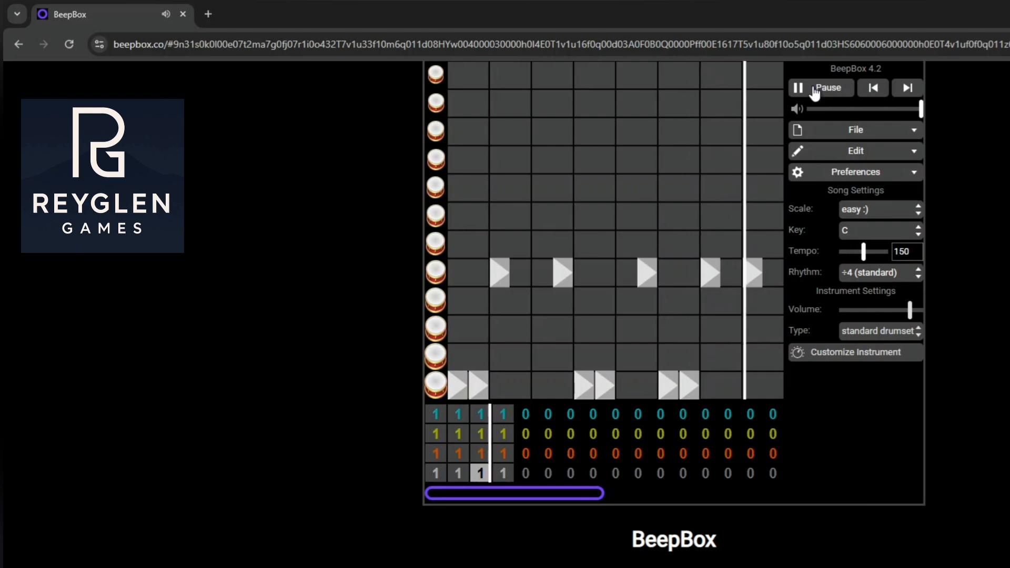
click(814, 89)
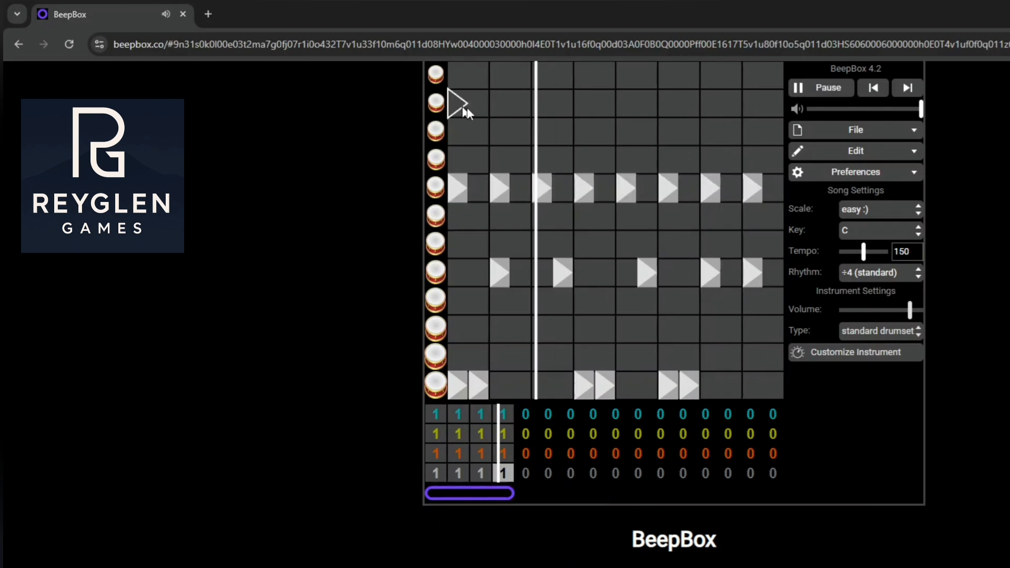
Choose an instrument preset for the orange third channel and place low C, A and E notes in its pattern 1
click(478, 74)
click(436, 453)
click(821, 88)
click(881, 331)
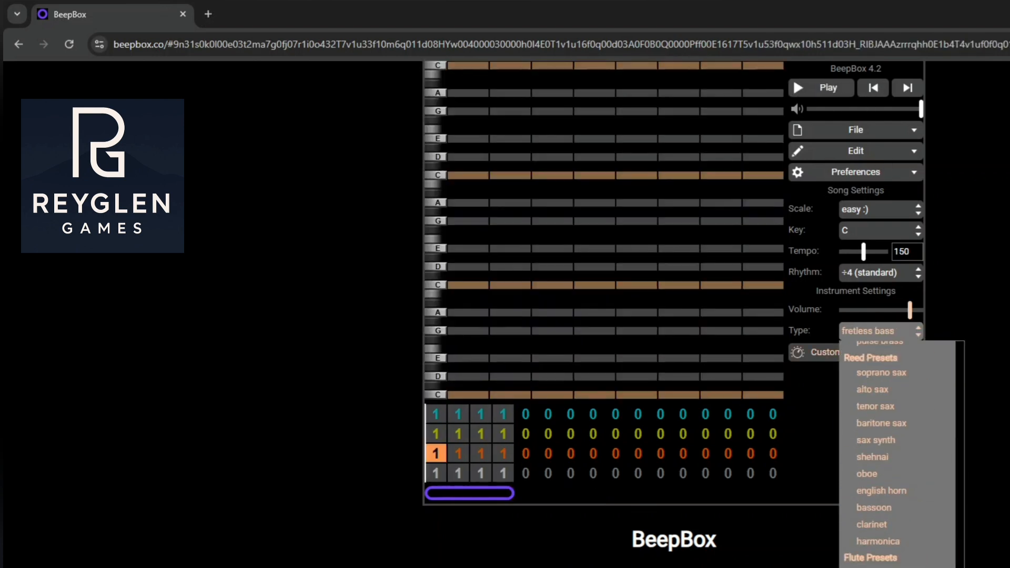
click(873, 447)
click(584, 394)
click(458, 313)
click(563, 358)
Set the yellow channel to guitar harmonics and enter C and E chords on beats 1 and 3 and a D and G chord on beat 4
click(457, 434)
click(881, 331)
click(821, 88)
click(606, 221)
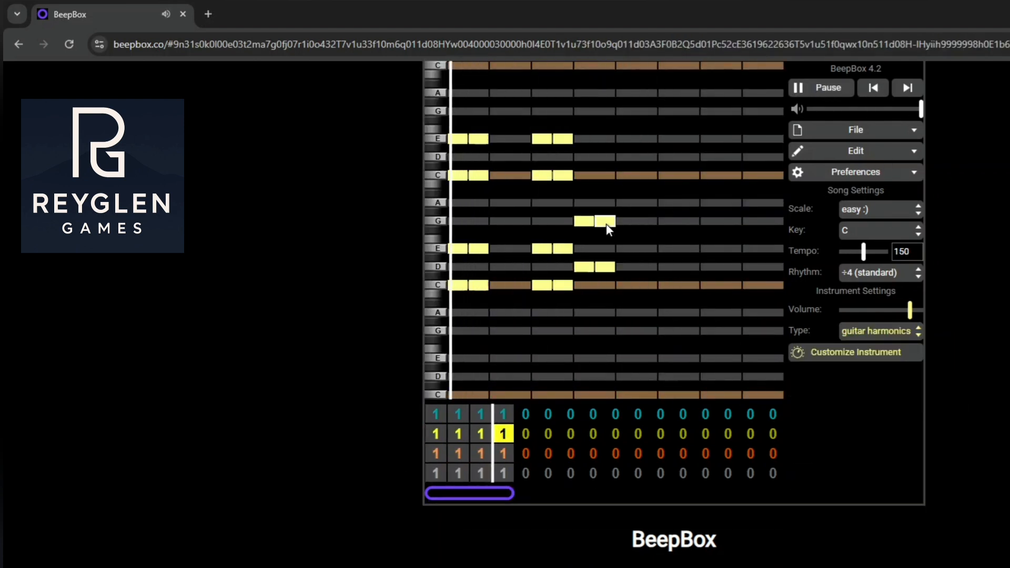
Set the first channel to trumpet and compose its pattern 1 melody starting on high C, A and G, testing playback
click(435, 414)
click(880, 330)
click(689, 157)
click(821, 95)
click(436, 454)
click(821, 88)
click(503, 414)
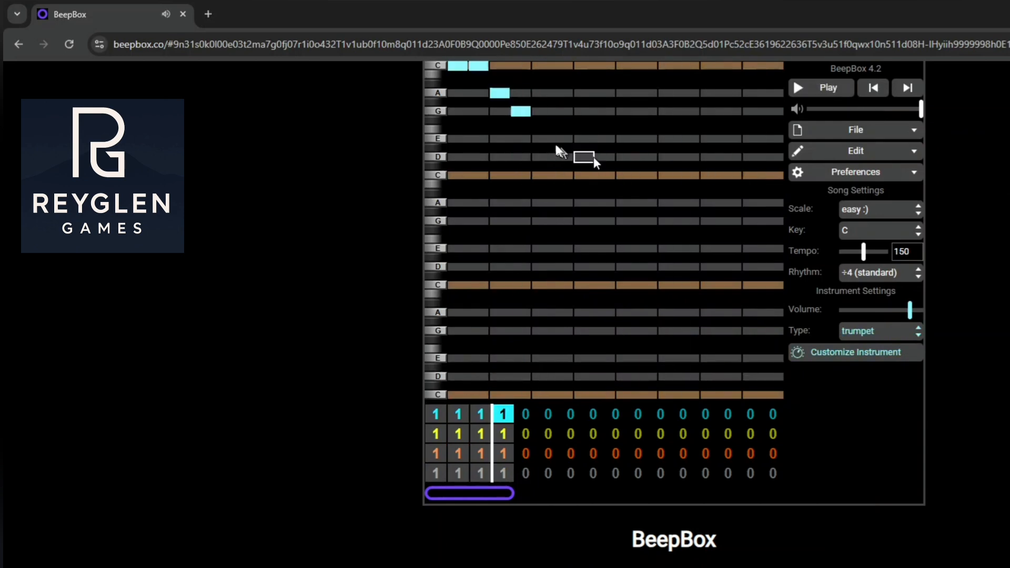
click(626, 267)
Extend the loop to eight bars and compose trumpet pattern 2 in bar 5 with C, A, G, E and D notes
drag(511, 493, 599, 493)
click(458, 414)
click(838, 92)
click(526, 414)
click(542, 93)
click(657, 95)
click(710, 158)
click(763, 112)
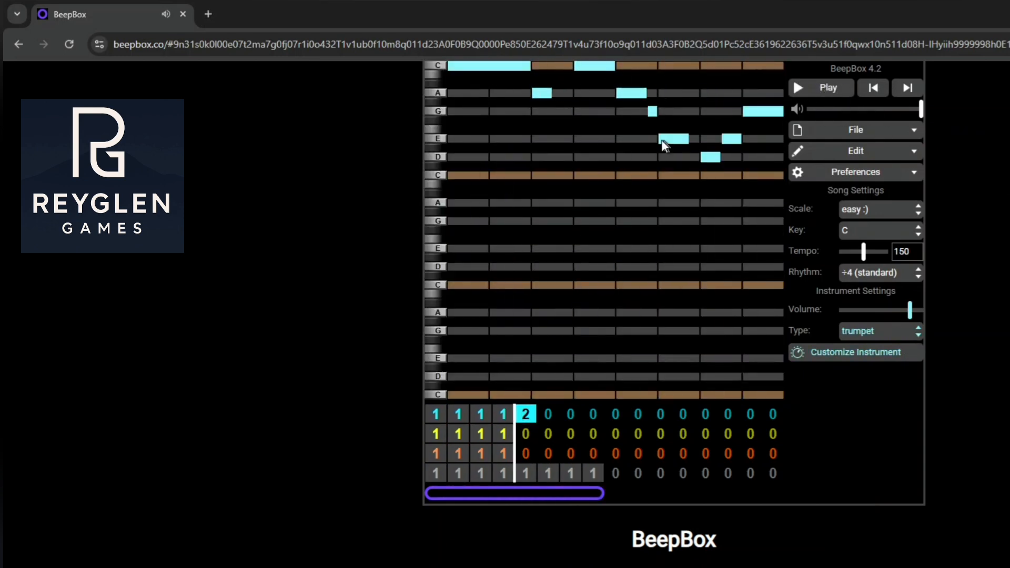
Fill trumpet bars 6, 7 and 8 with patterns 3, 2 and 3, testing playback
click(549, 415)
click(571, 414)
click(593, 414)
key(space)
click(571, 414)
Extend the loop to sixteen bars, repeating drum pattern 1 from bar 9 onward and third-channel pattern 1 in bars 9 to 12
click(615, 473)
click(616, 453)
drag(600, 493, 779, 493)
click(750, 473)
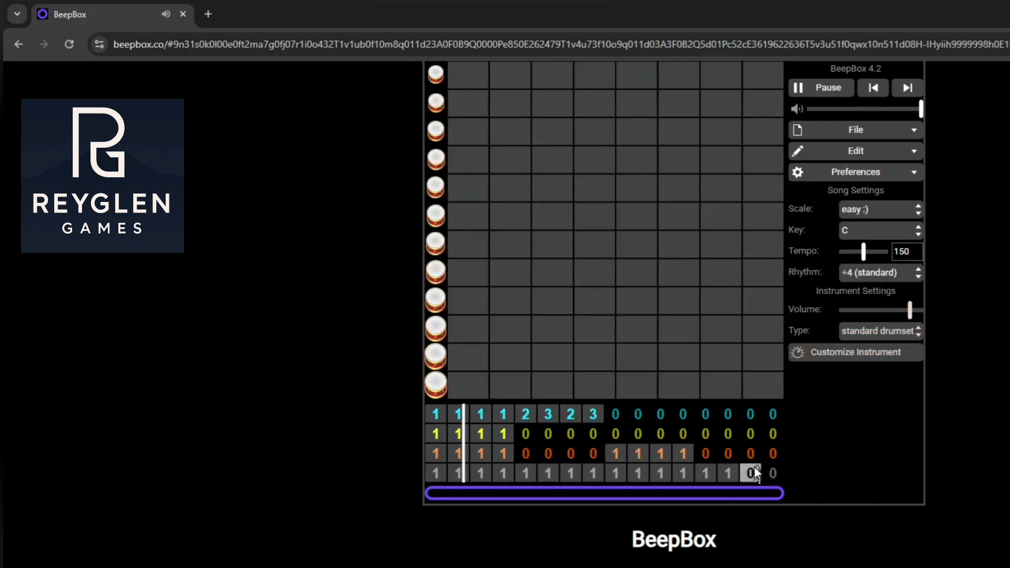
Assign pattern 1 to the second and third channels in bars 13 to 16 and trumpet pattern 3 to bar 12
click(705, 453)
click(706, 434)
click(683, 414)
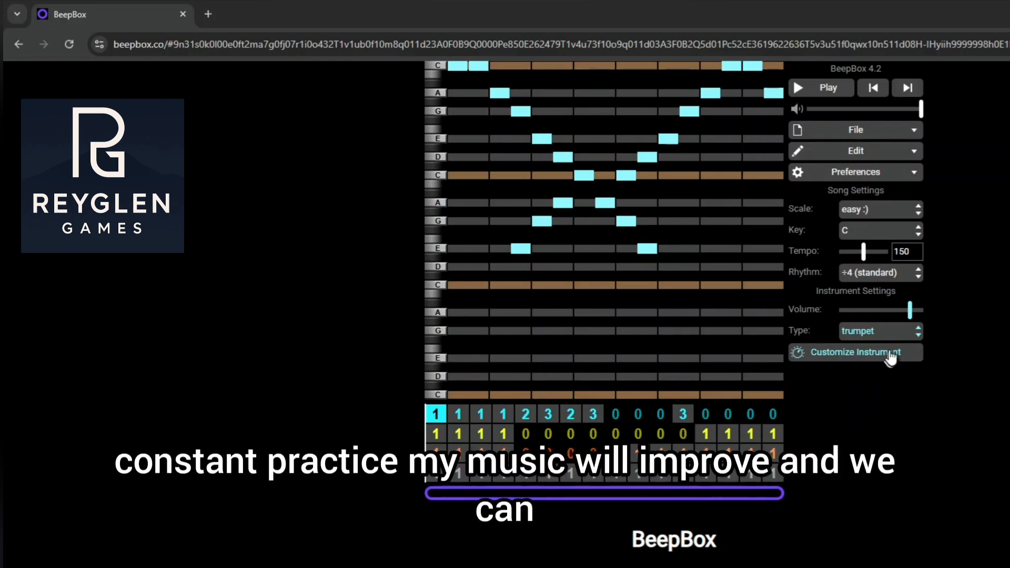
Export the song as an .mp3 file named BeepBox-Song
click(914, 135)
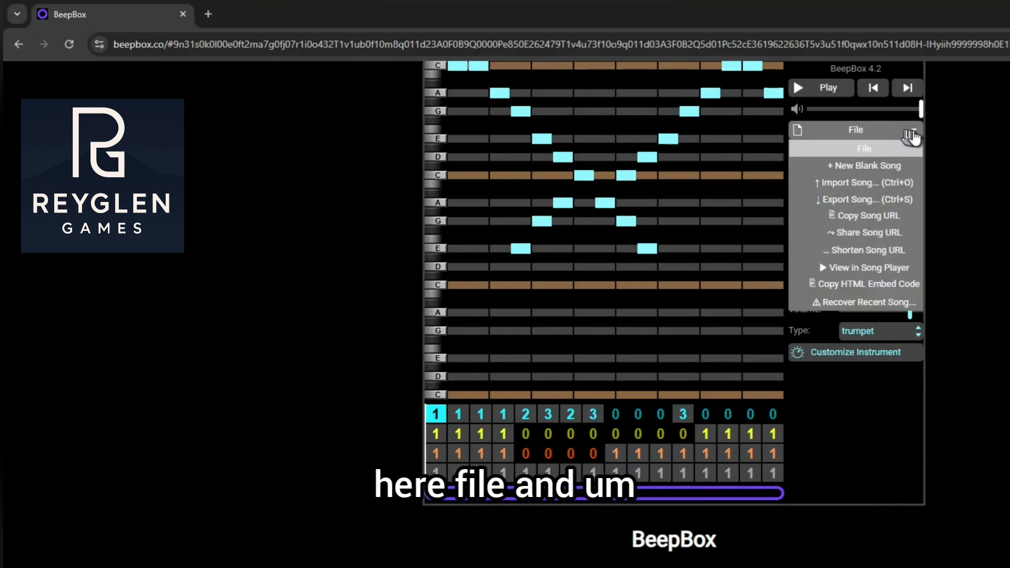
click(883, 198)
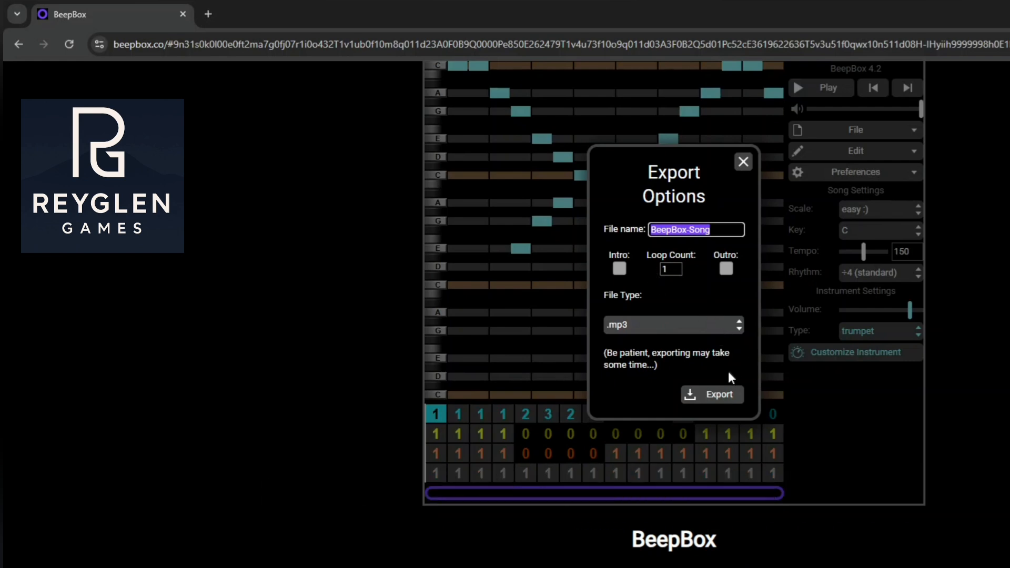
click(717, 323)
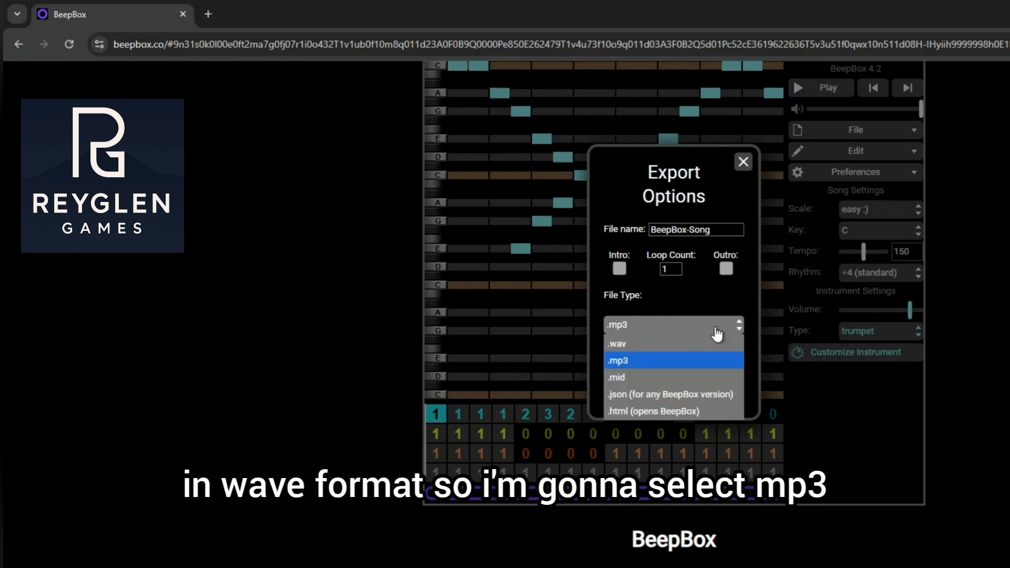
click(650, 360)
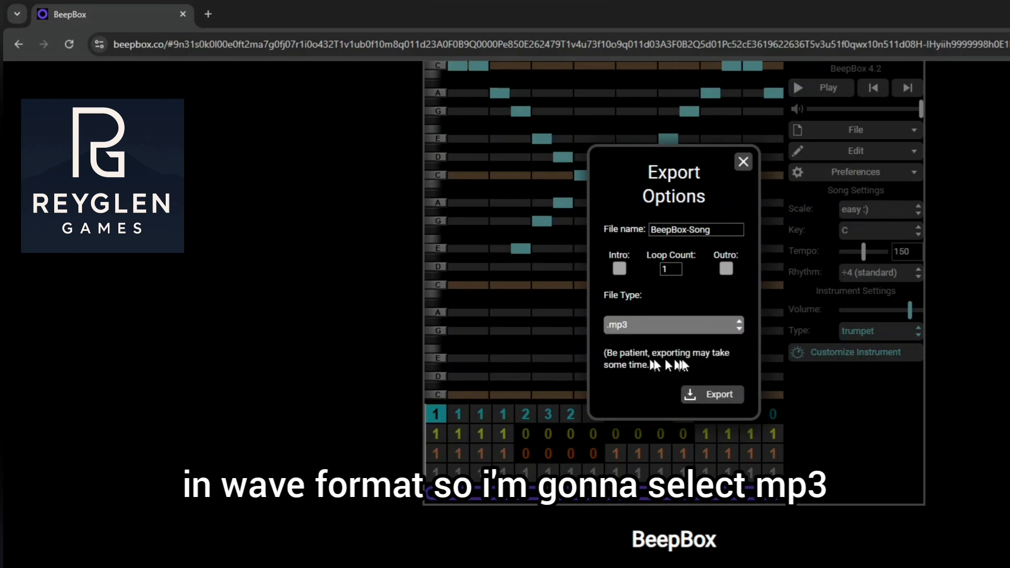
click(725, 406)
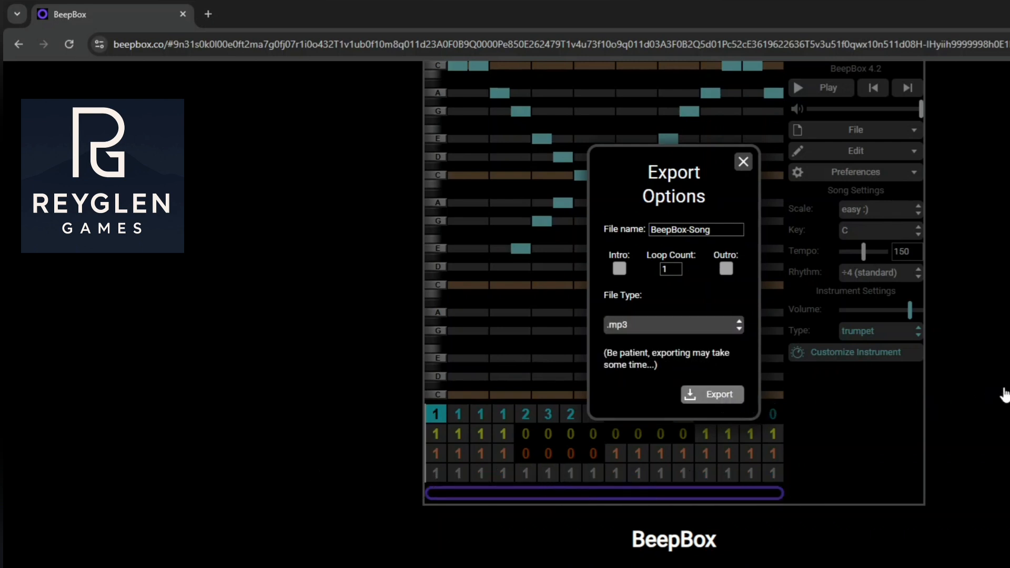
click(697, 394)
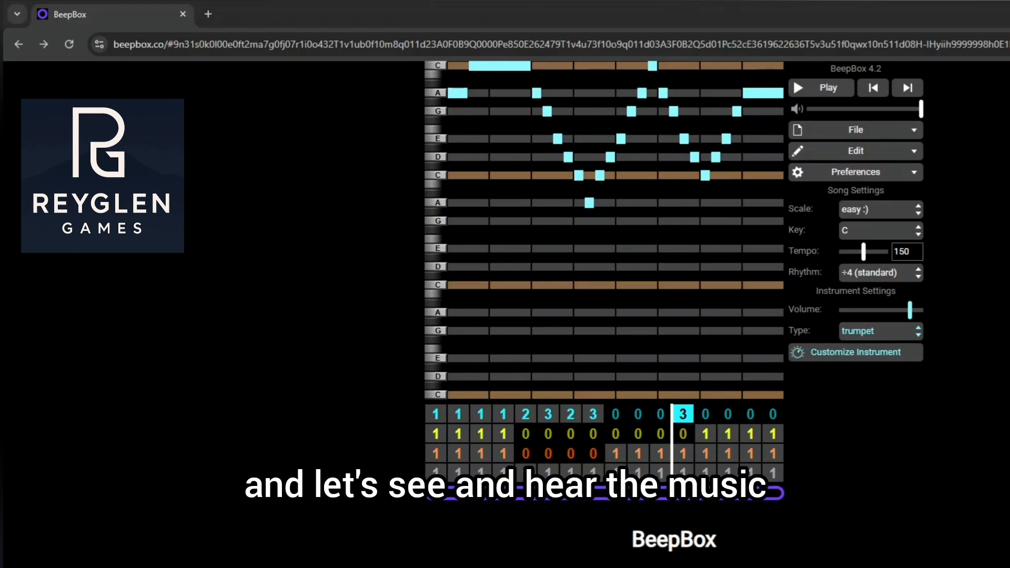
drag(1009, 188, 396, 185)
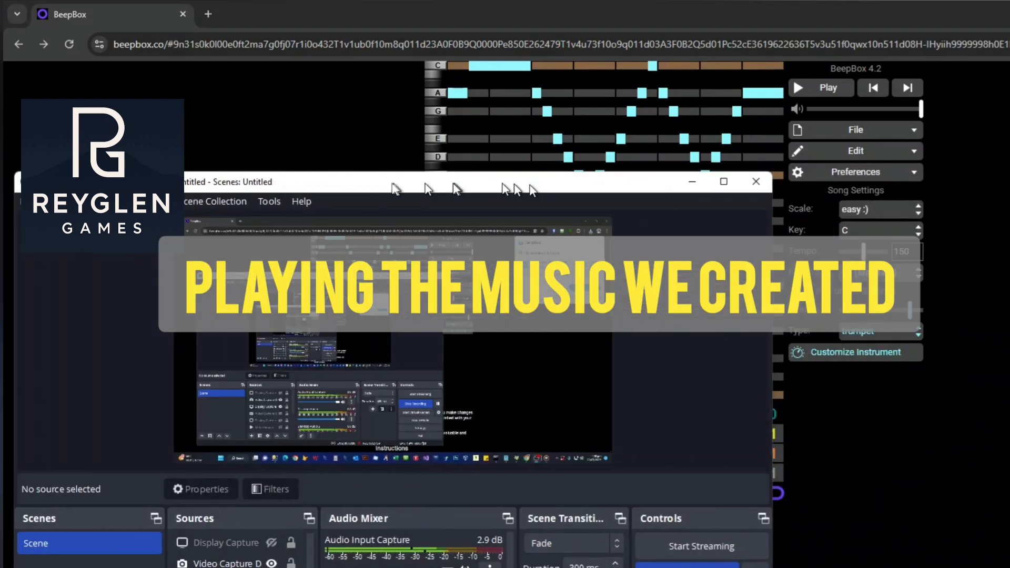